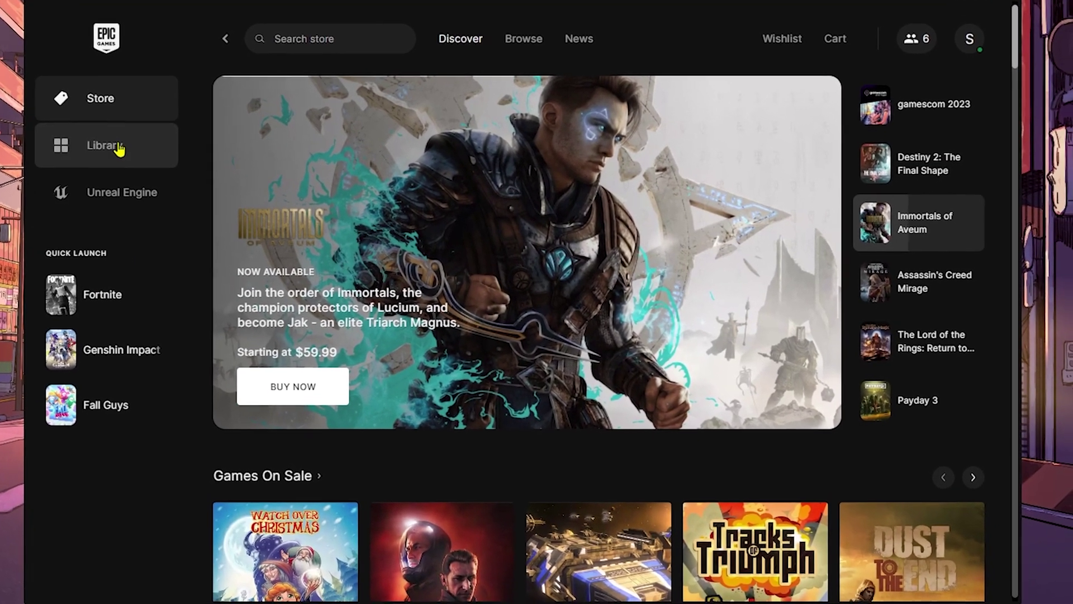
Open Fortnite's installation folder from the game's management options in the library.
click(117, 150)
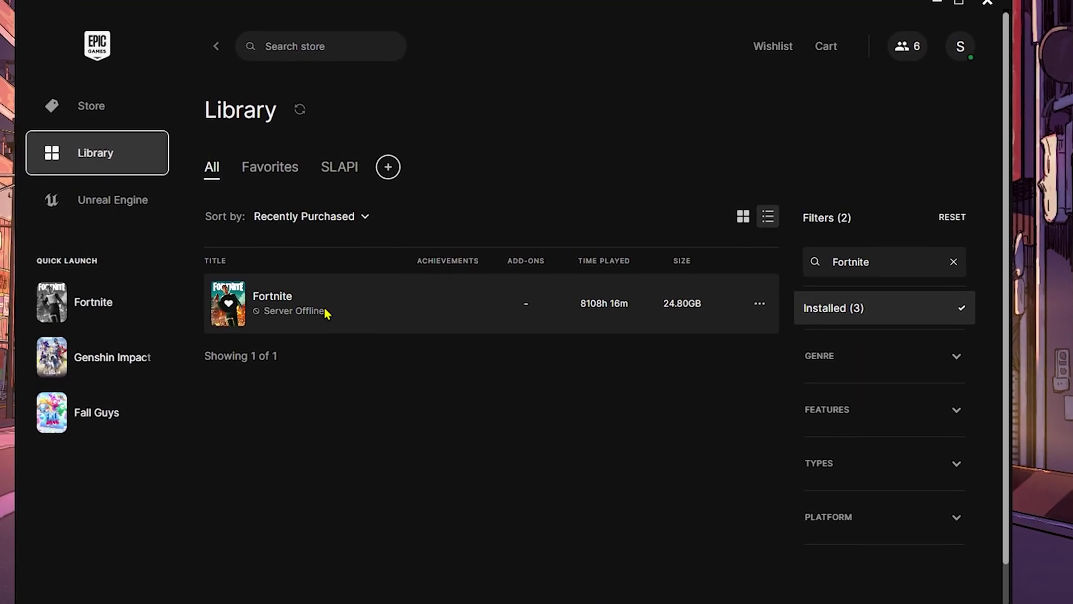
click(755, 301)
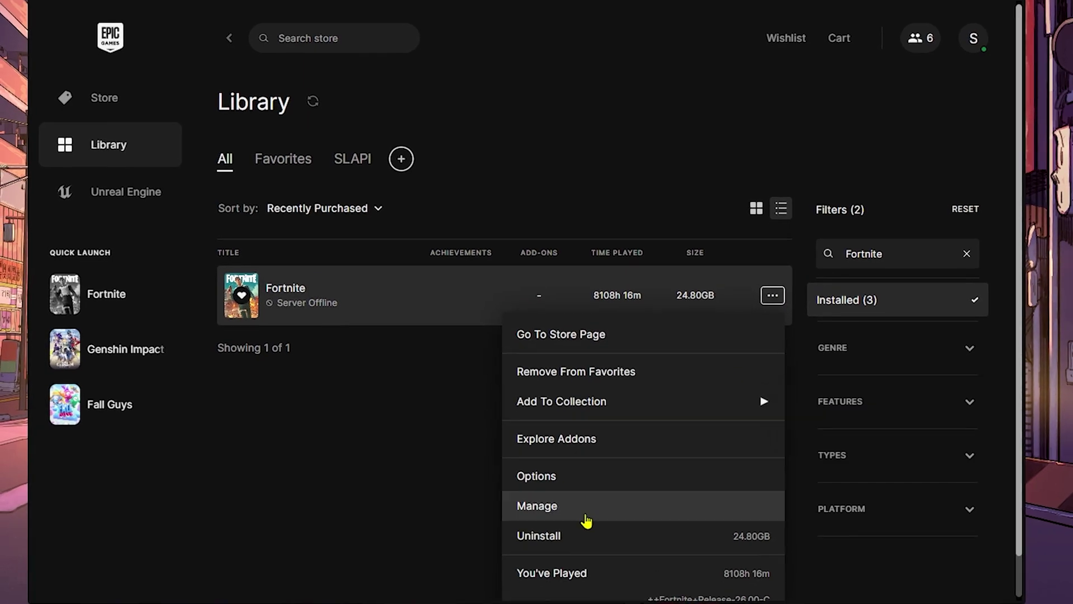
click(585, 512)
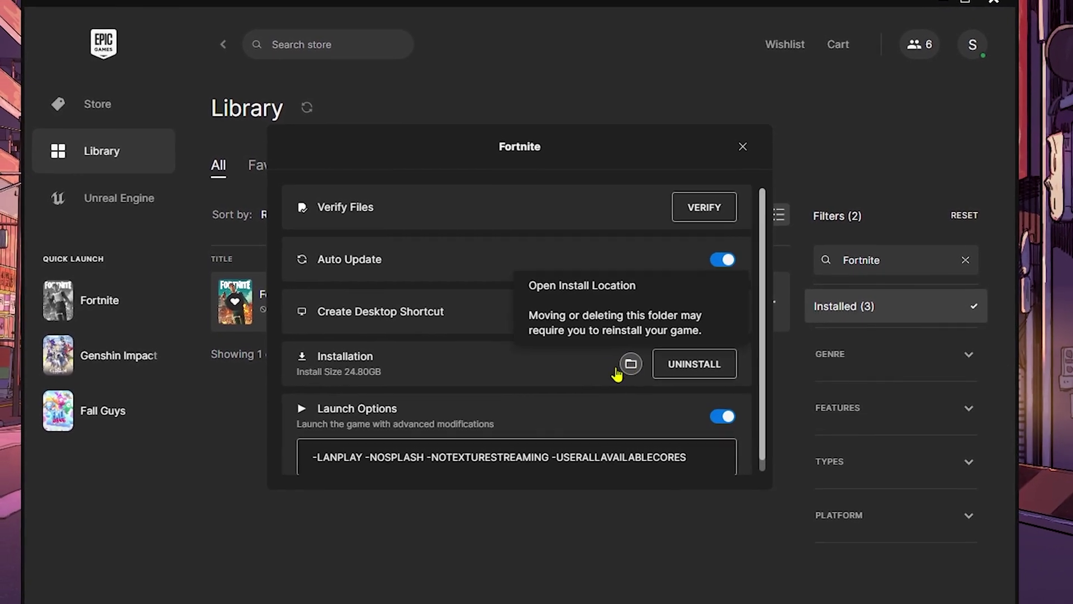
click(622, 370)
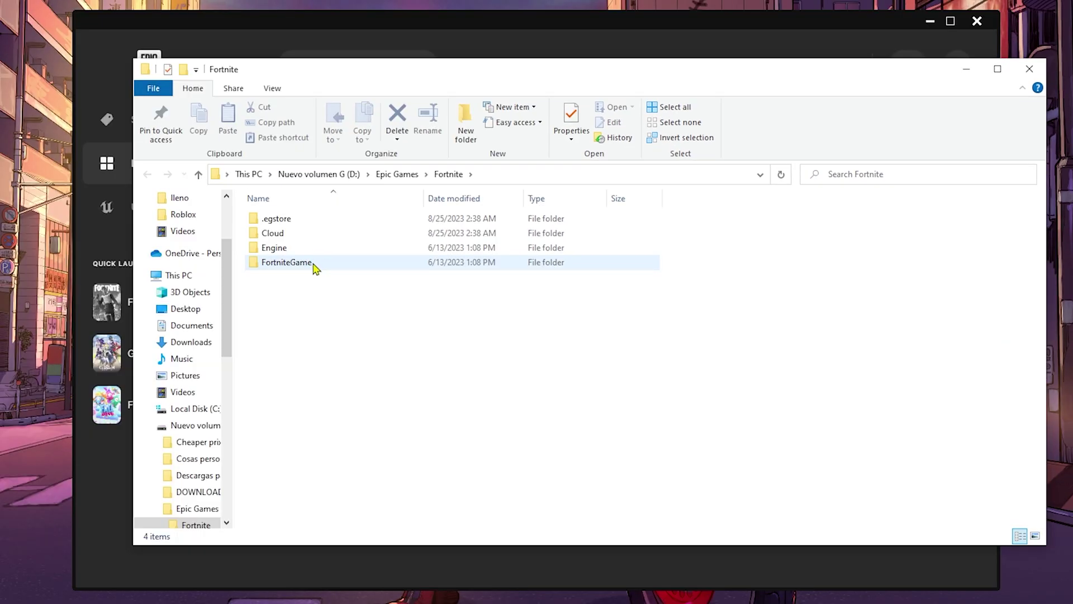
Navigate to the FortniteGame > Binaries > Win64 folder and bring the Fortnite executables into view.
double_click(300, 269)
click(290, 219)
double_click(305, 224)
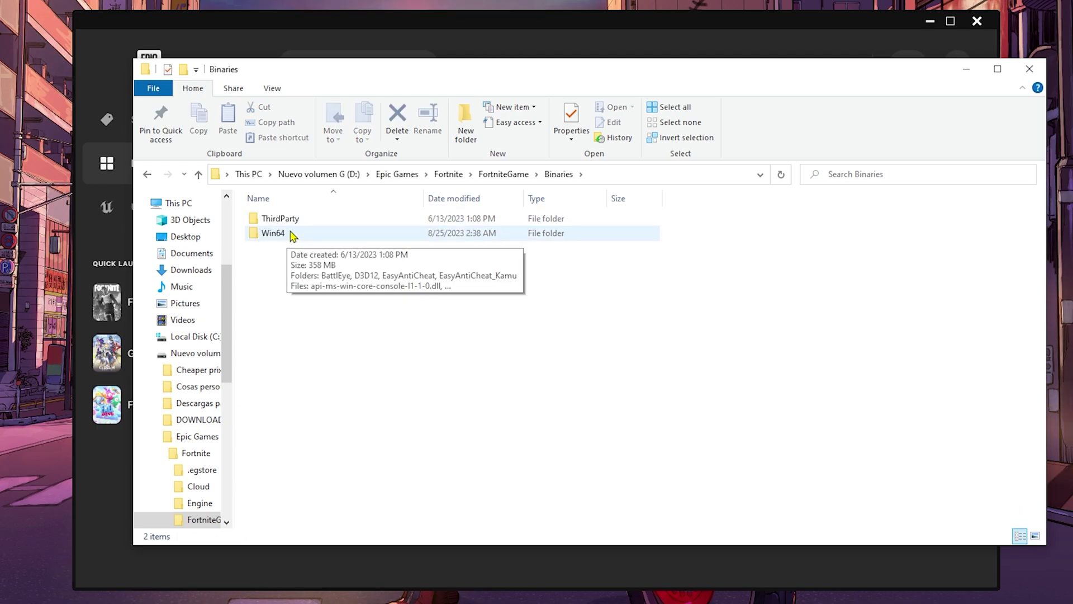
double_click(289, 233)
scroll(355, 420, down, 9)
scroll(355, 421, down, 4)
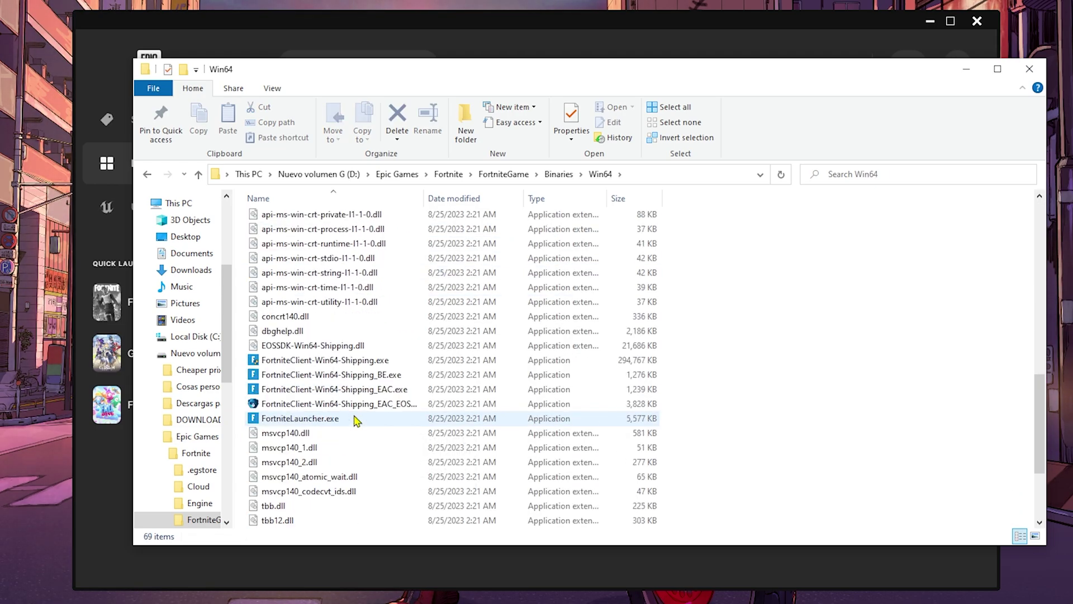
Open the compatibility properties of FortniteClient-Win64-Shipping.exe and confirm its high DPI settings with scaling performed by Application.
click(346, 360)
click(681, 364)
click(336, 360)
drag(690, 359, 294, 363)
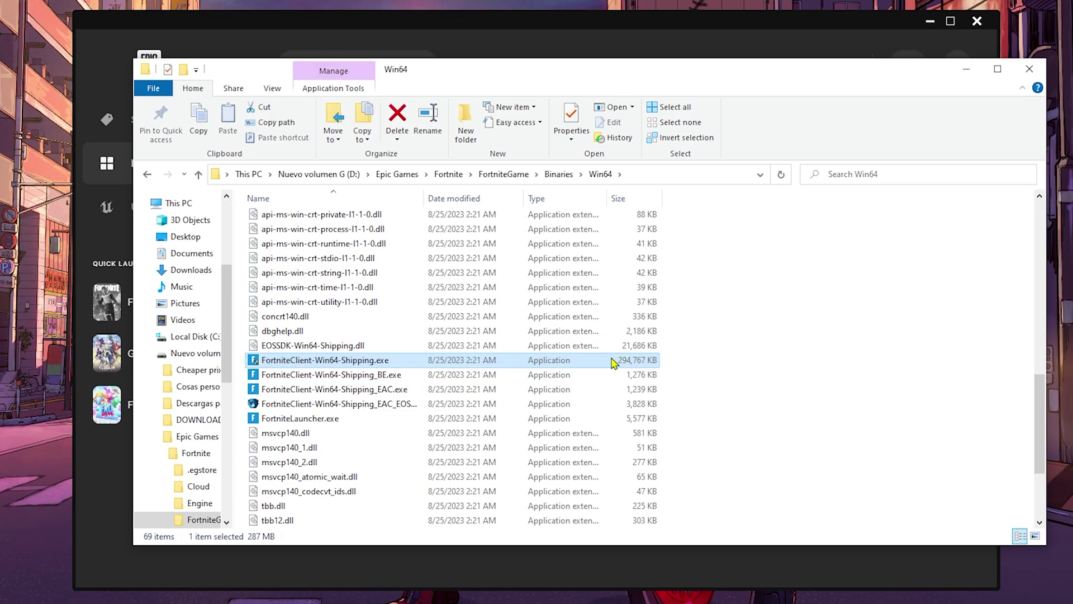
right_click(317, 366)
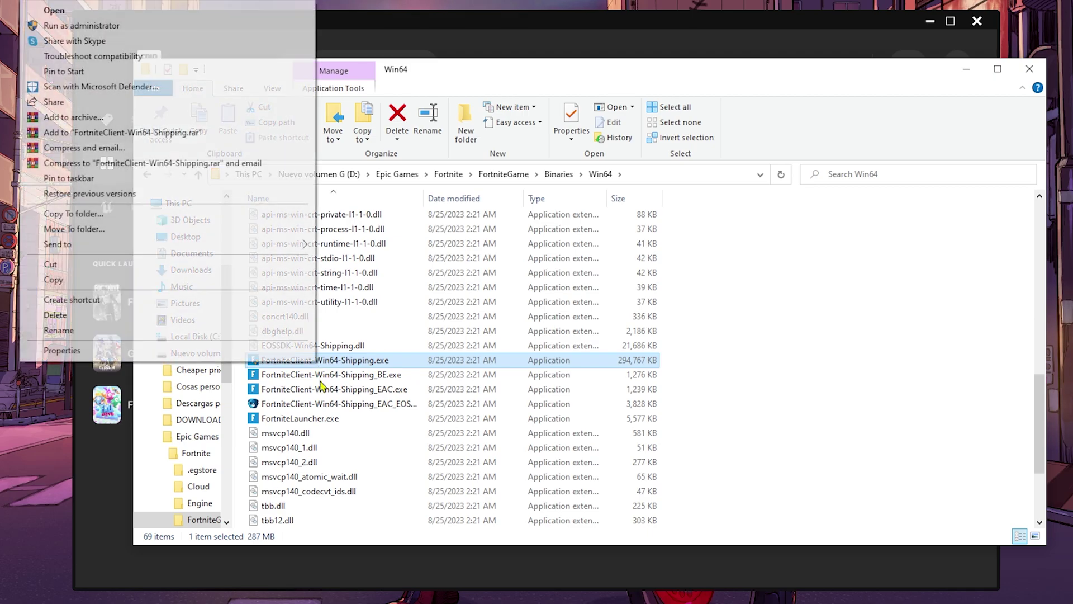
click(301, 351)
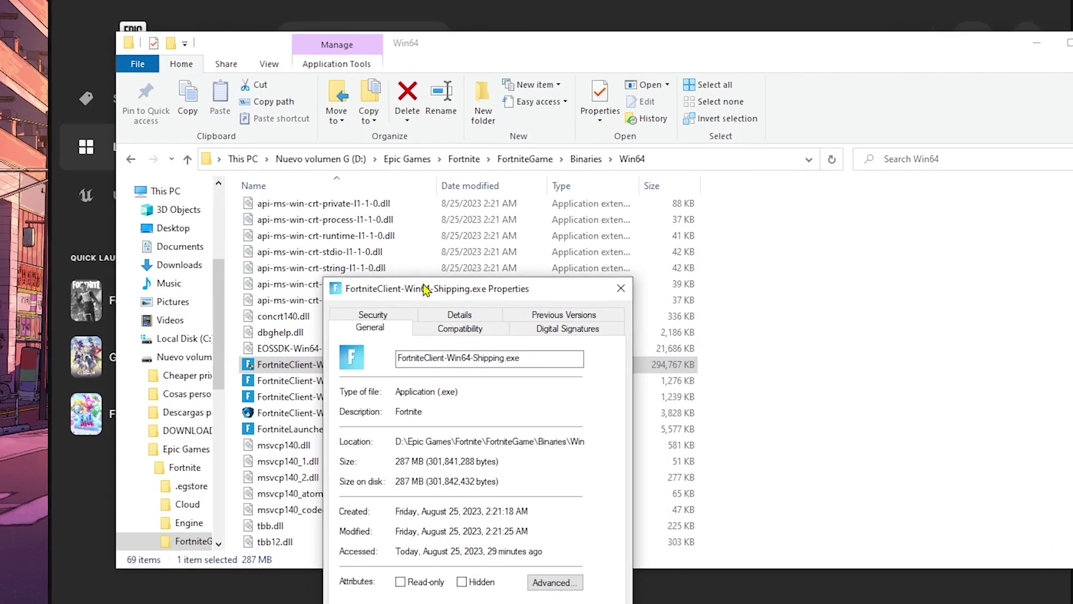
drag(426, 289, 416, 140)
click(451, 178)
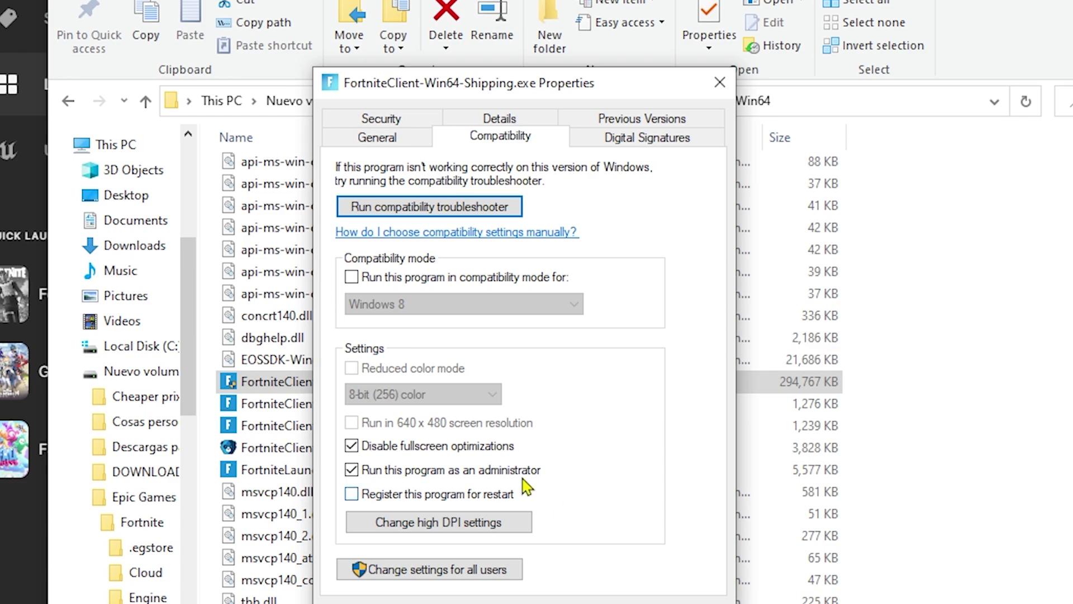
click(472, 522)
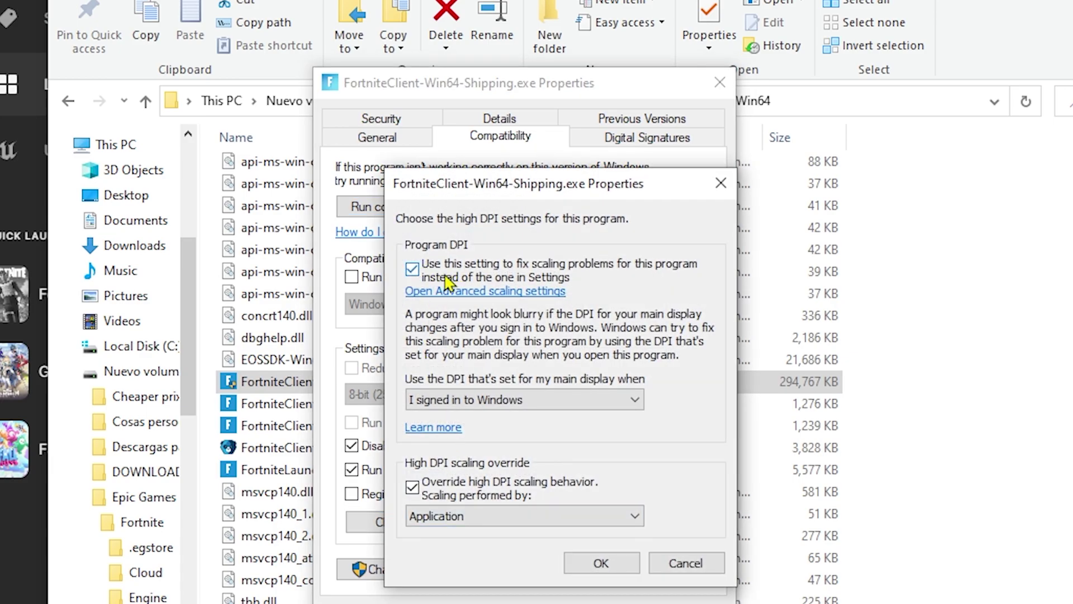
click(587, 563)
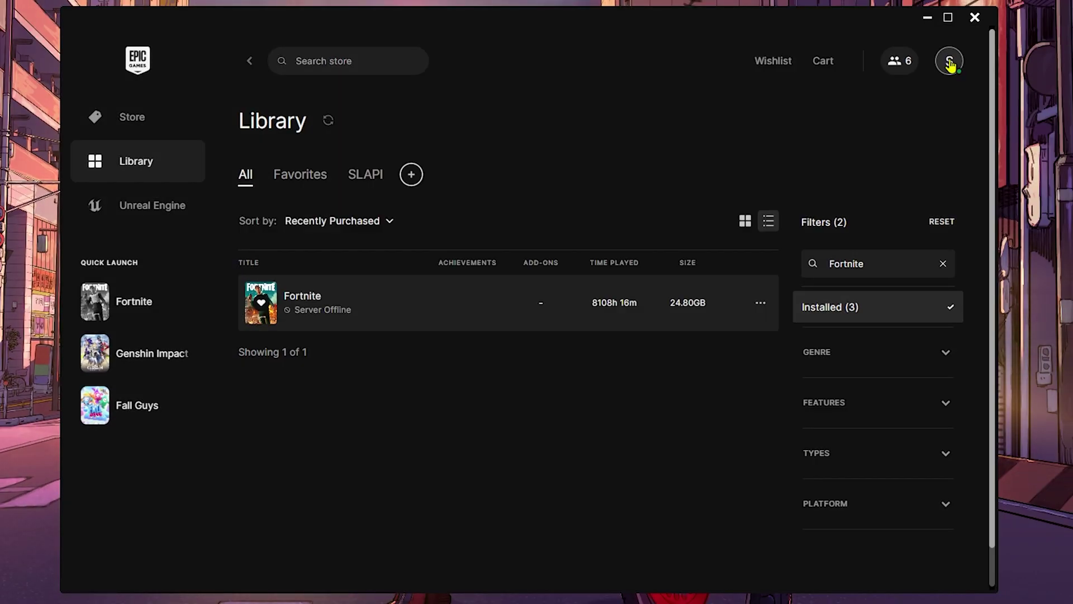
Open the Epic Games launcher settings and expand the Fortnite entry under Manage Games.
click(950, 66)
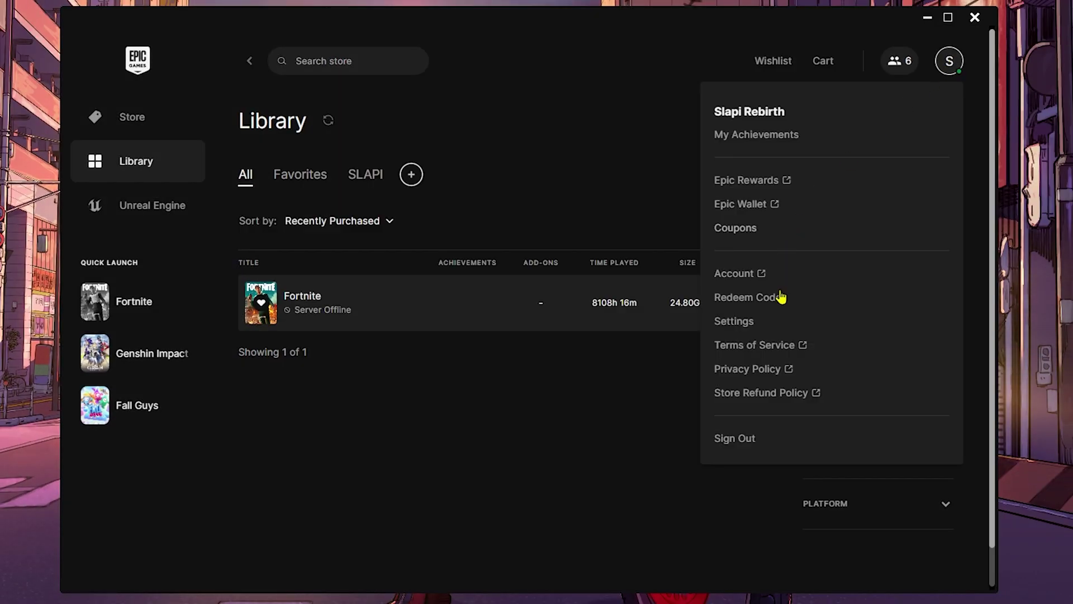
click(741, 321)
scroll(585, 373, down, 5)
scroll(483, 371, down, 10)
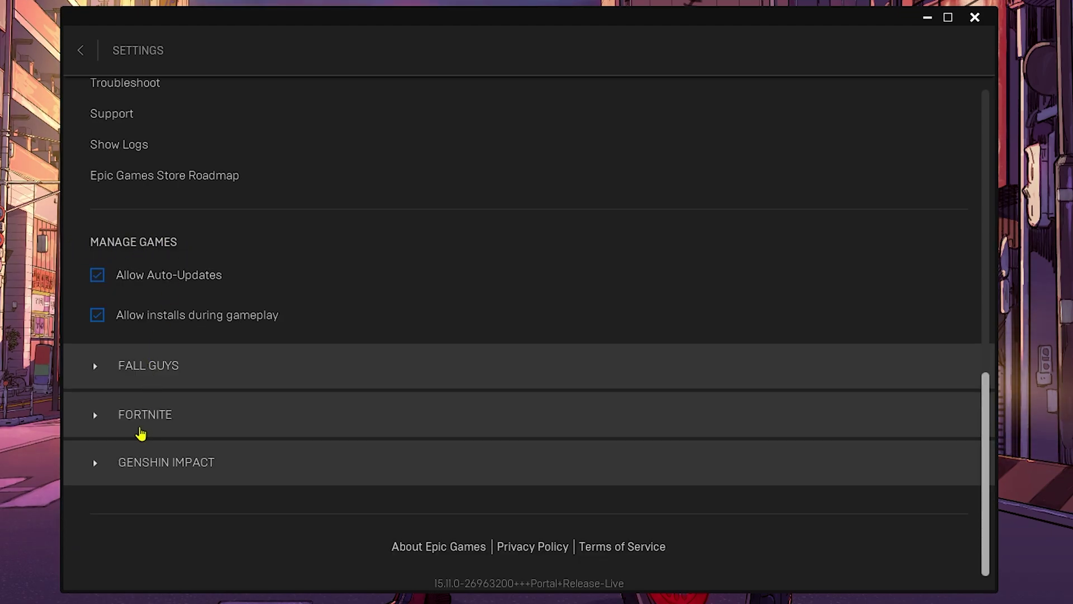
click(139, 414)
scroll(162, 419, down, 3)
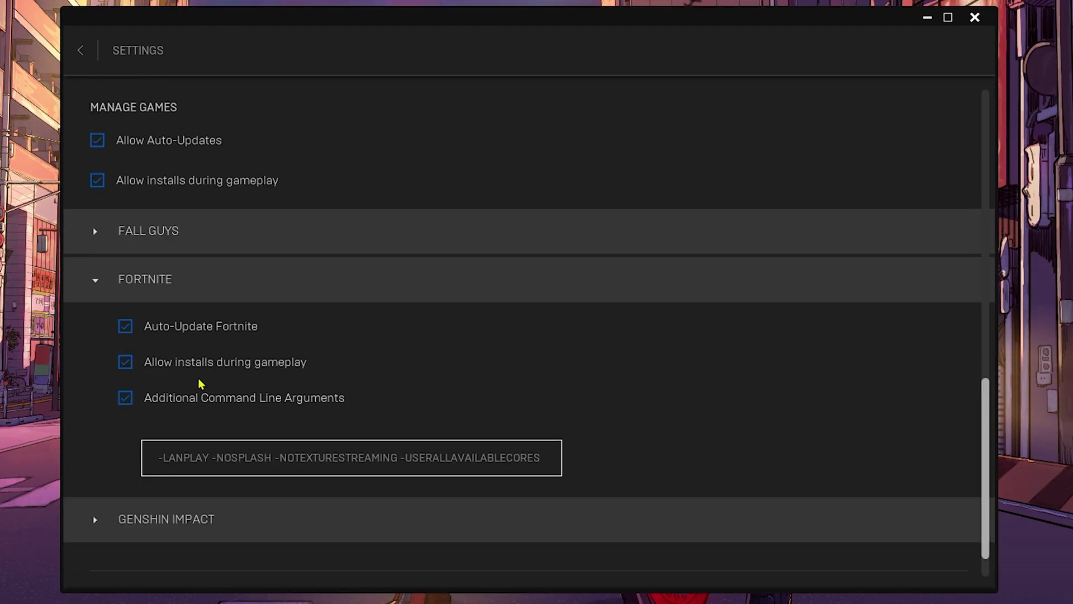
Keep Additional Command Line Arguments enabled for Fortnite and examine the argument string, including its last argument.
click(125, 398)
click(134, 414)
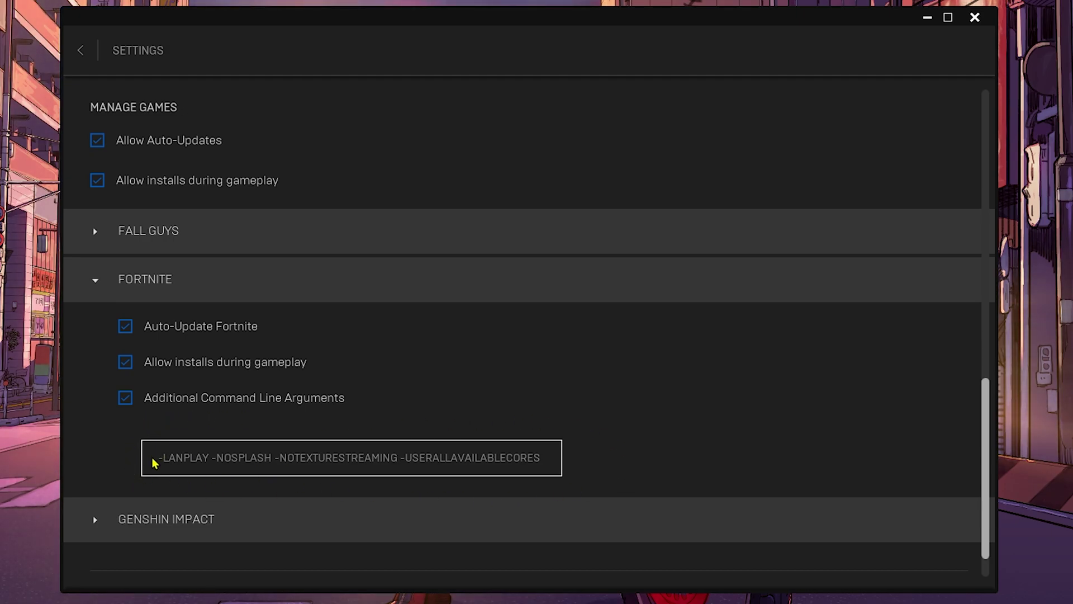
drag(163, 458, 546, 466)
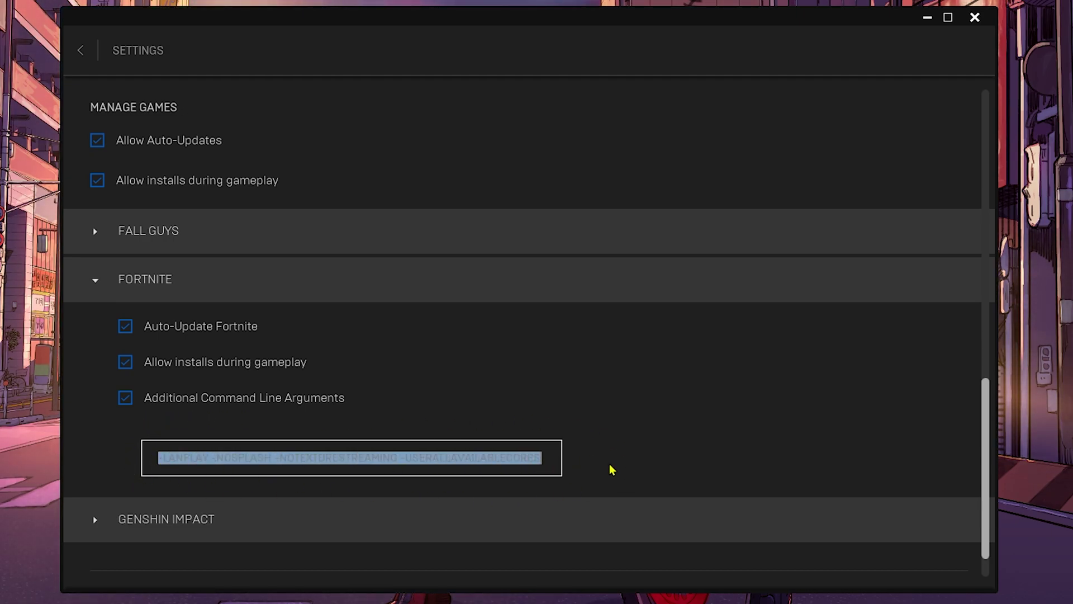
click(159, 457)
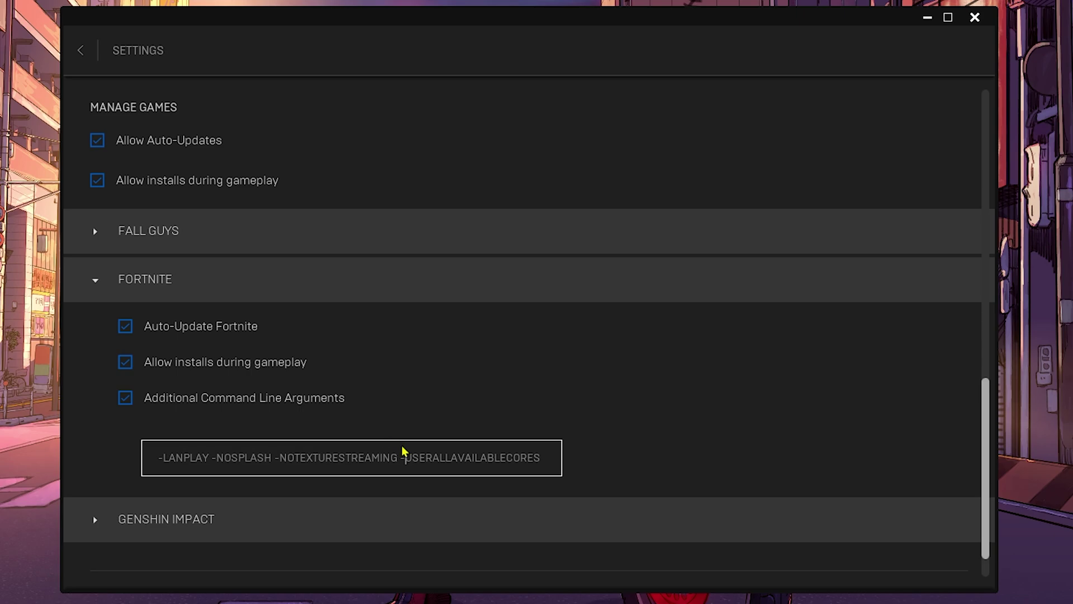
drag(401, 457, 524, 458)
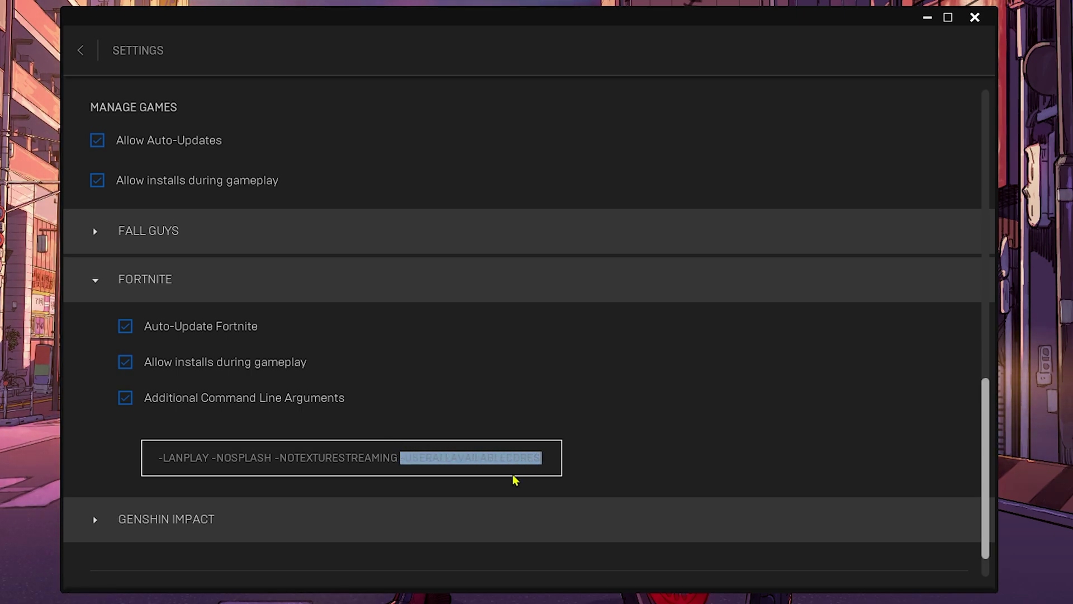
Leave the launcher settings and close the Epic Games launcher.
click(80, 50)
drag(568, 31, 558, 55)
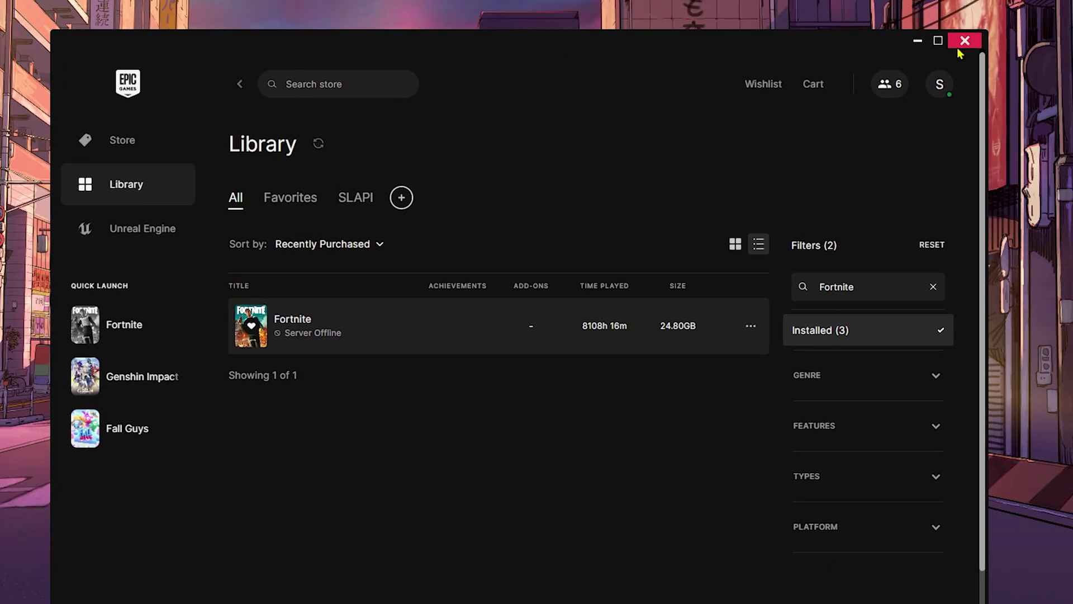
click(964, 44)
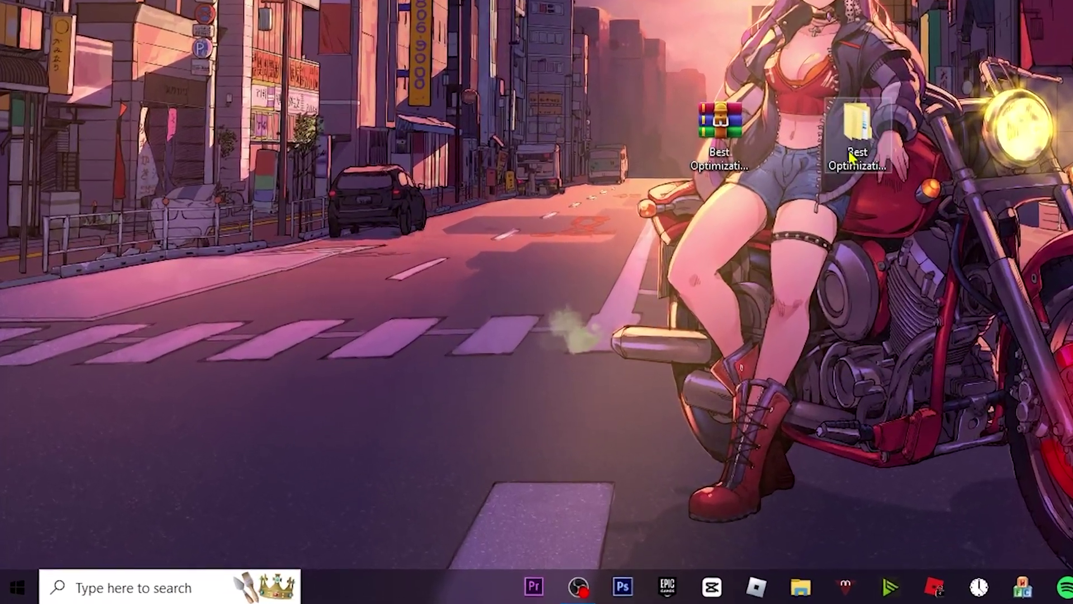
Switch to Windows Settings and open Graphics settings from the Game Mode page of Gaming.
click(16, 586)
click(19, 512)
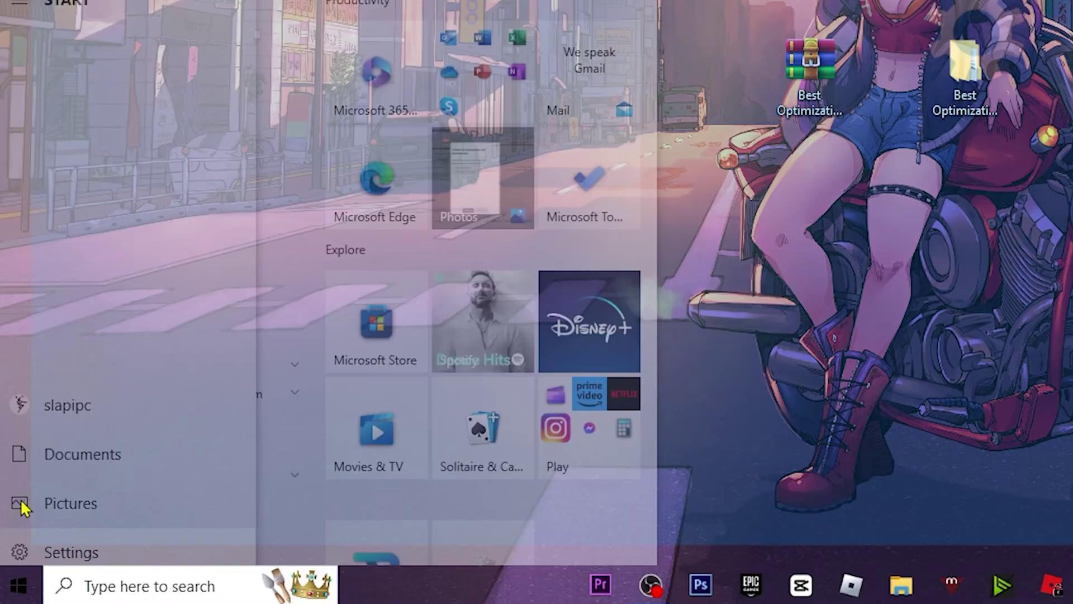
drag(564, 1, 511, 41)
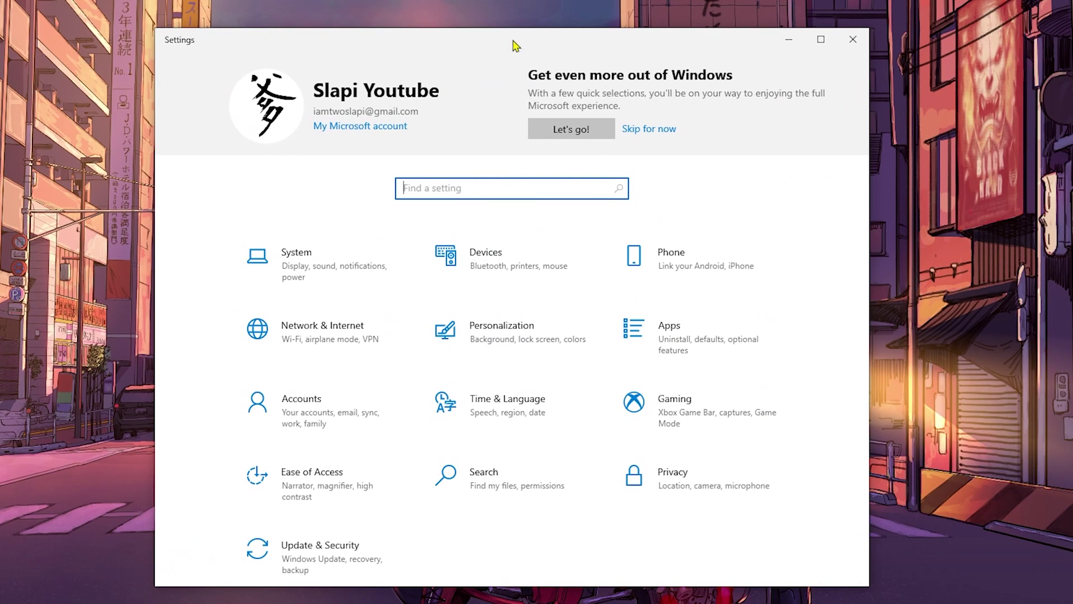
click(698, 410)
click(233, 251)
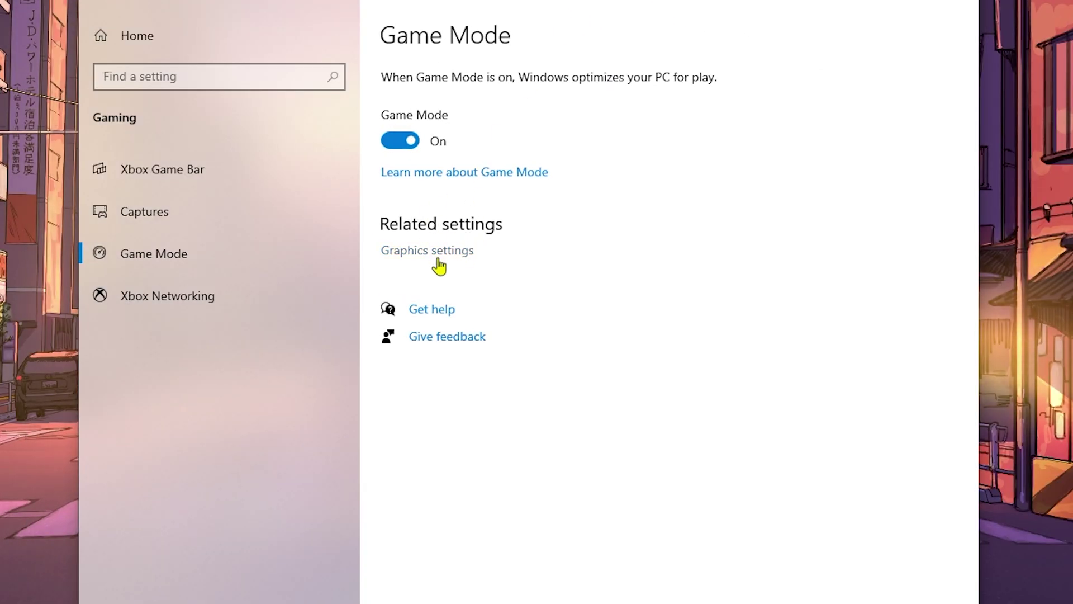
click(438, 259)
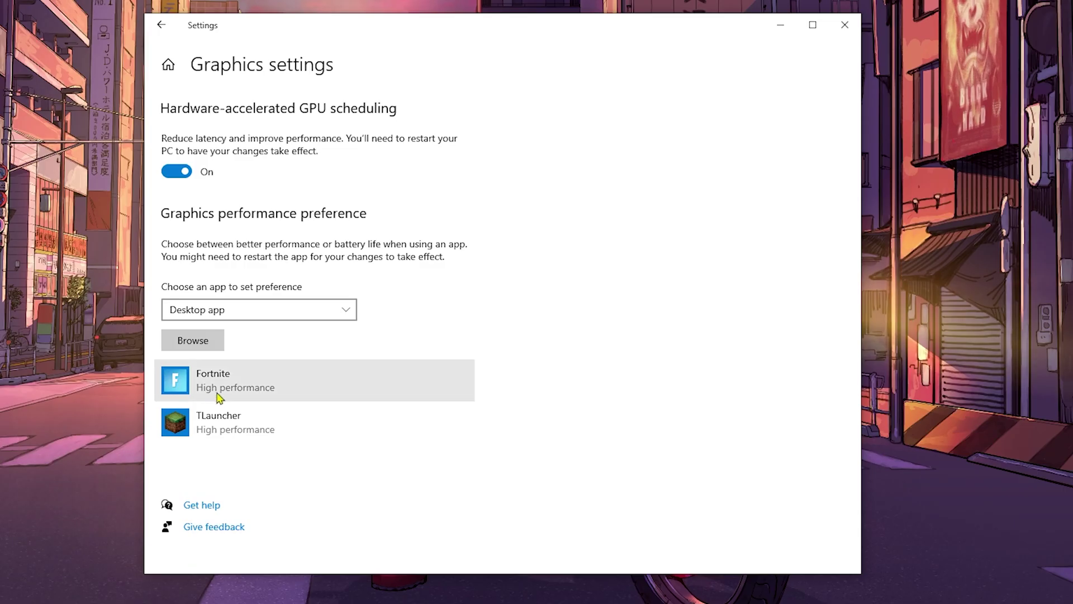
Set Fortnite's graphics preference to High performance and save it.
click(238, 391)
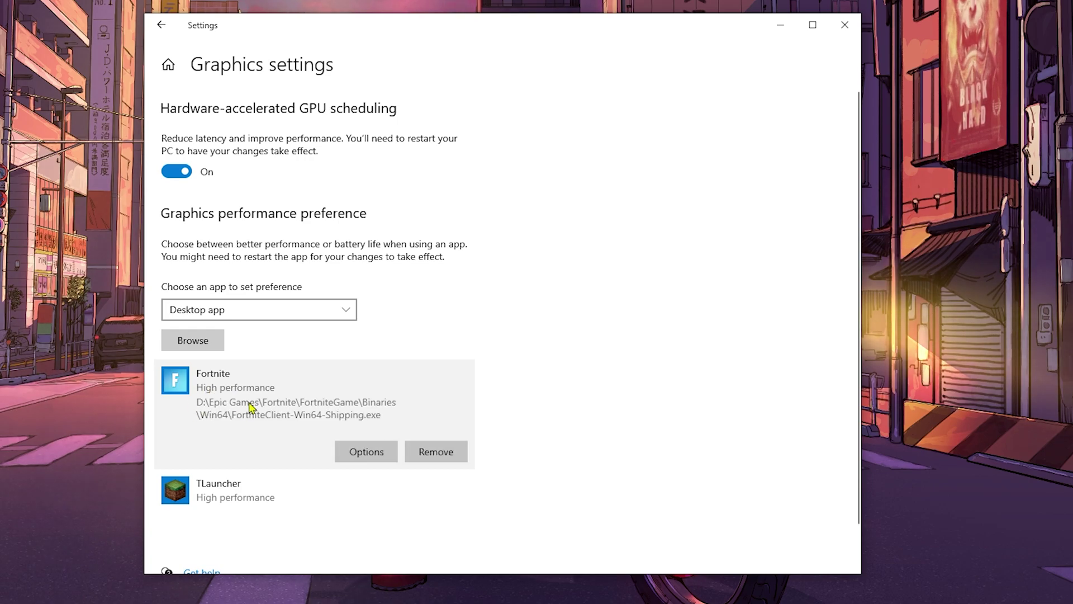
click(383, 451)
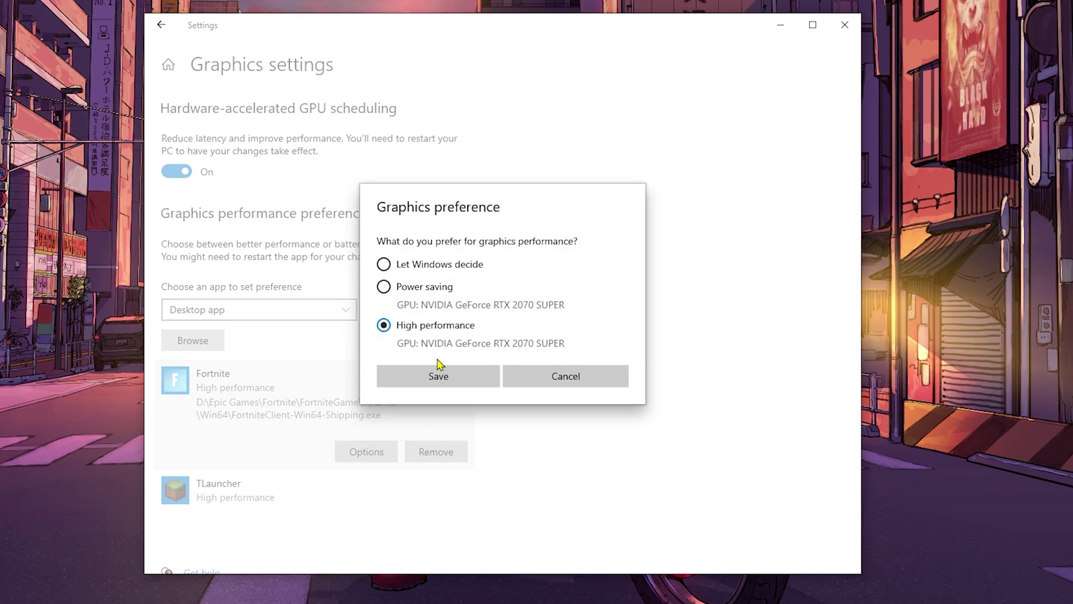
click(411, 330)
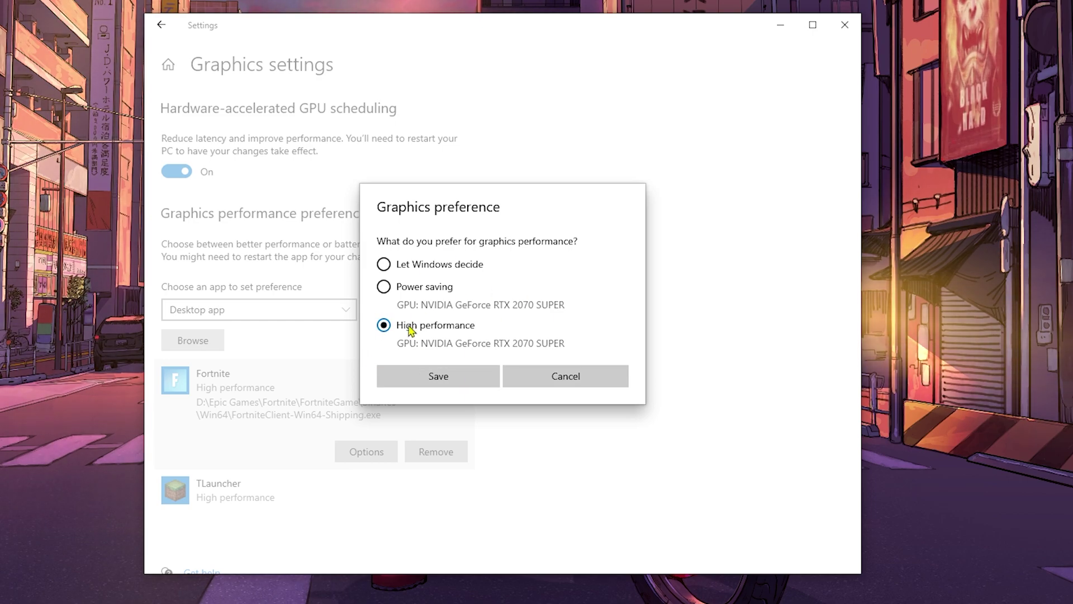
click(452, 380)
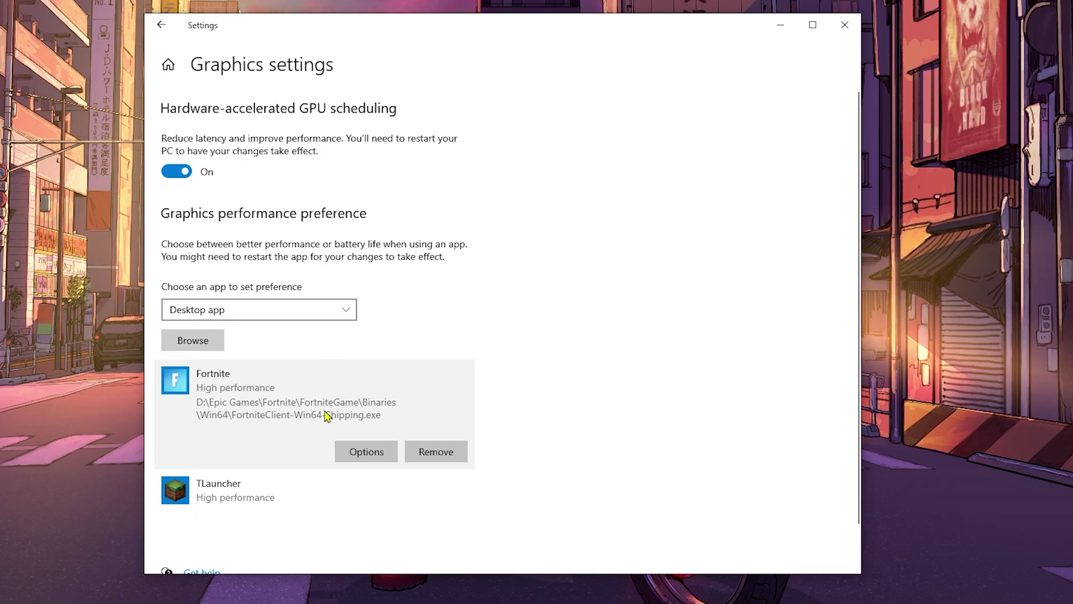
Remove Fortnite and TLauncher from the graphics performance preference list.
click(439, 457)
click(405, 388)
click(452, 456)
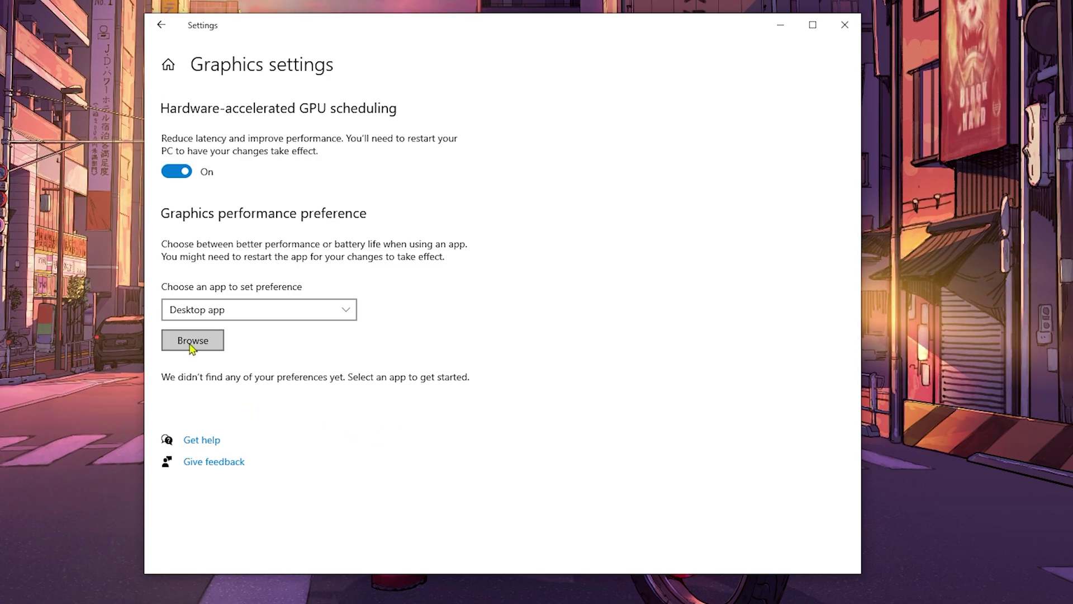
Add FortniteClient-Win64-Shipping.exe from D:\Epic Games\Fortnite\FortniteGame\Binaries\Win64 as a desktop app under Graphics performance preference.
click(192, 341)
scroll(291, 263, down, 2)
click(321, 235)
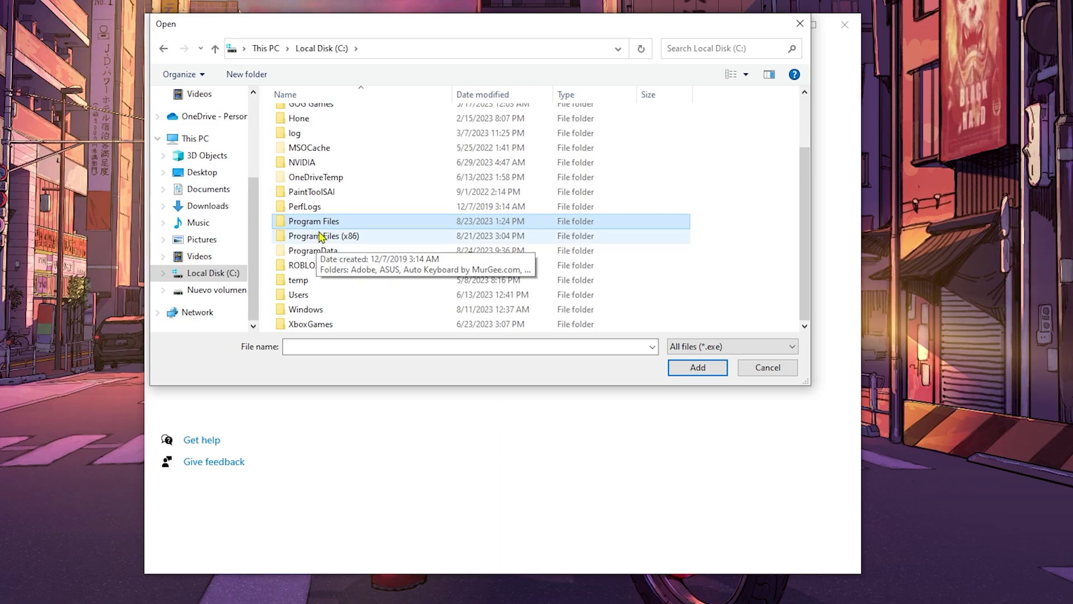
click(322, 237)
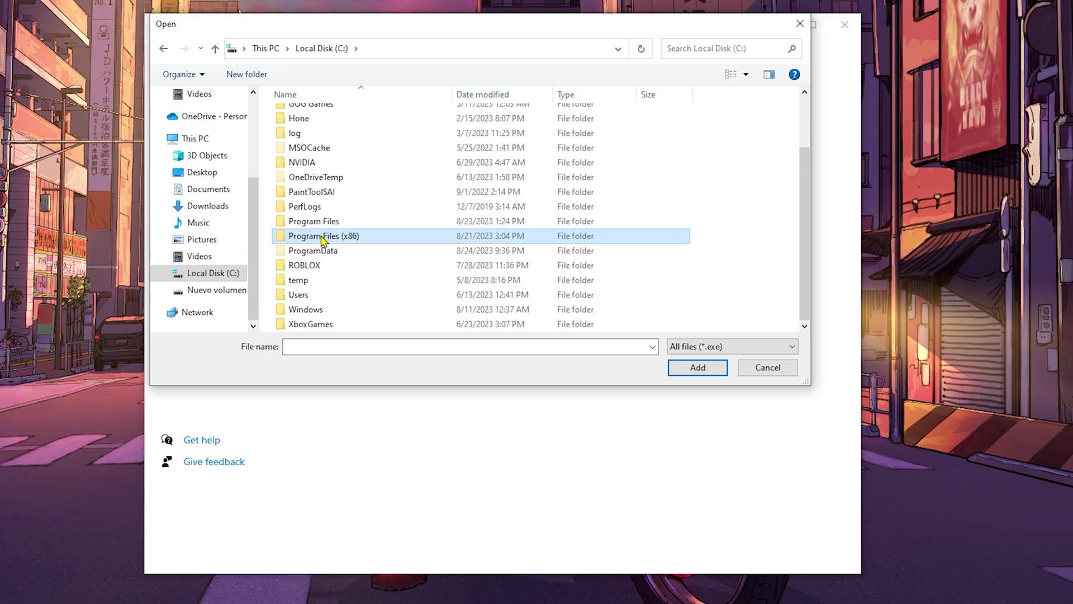
click(217, 295)
double_click(415, 245)
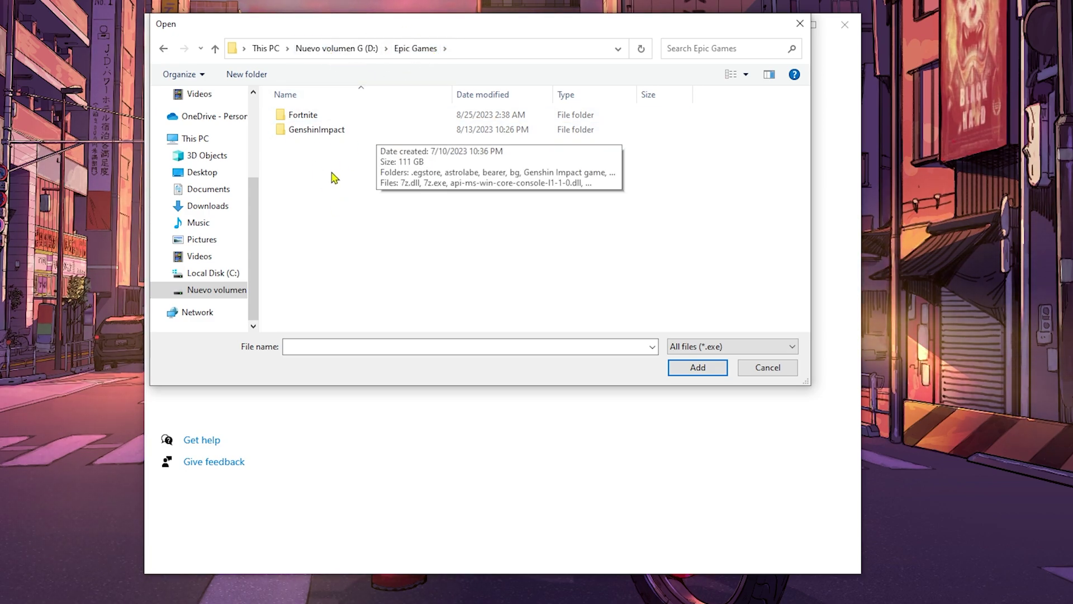
double_click(299, 114)
double_click(307, 159)
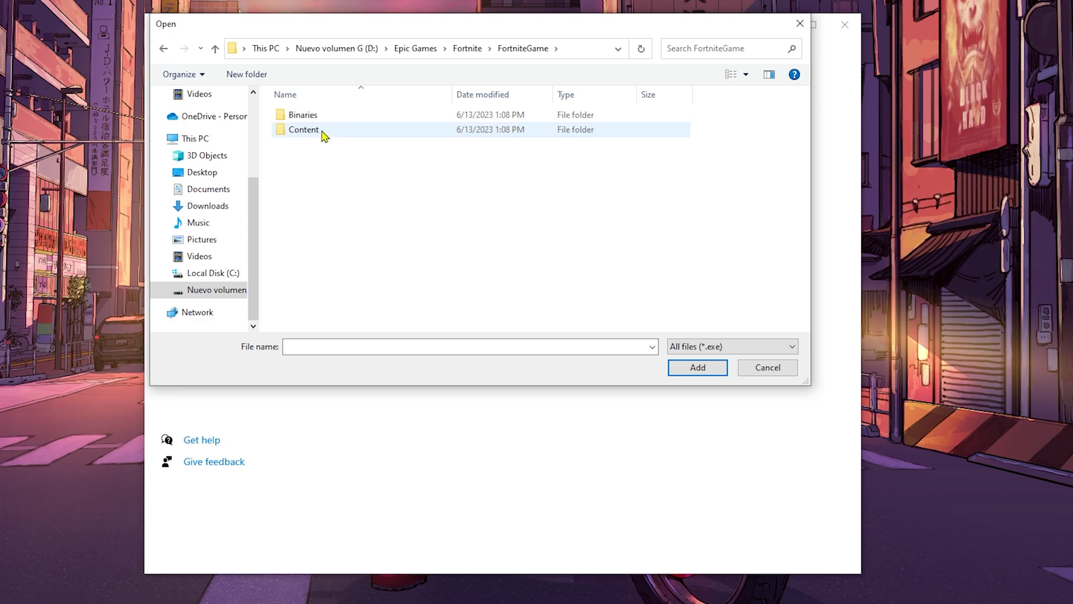
double_click(323, 117)
double_click(323, 131)
click(674, 174)
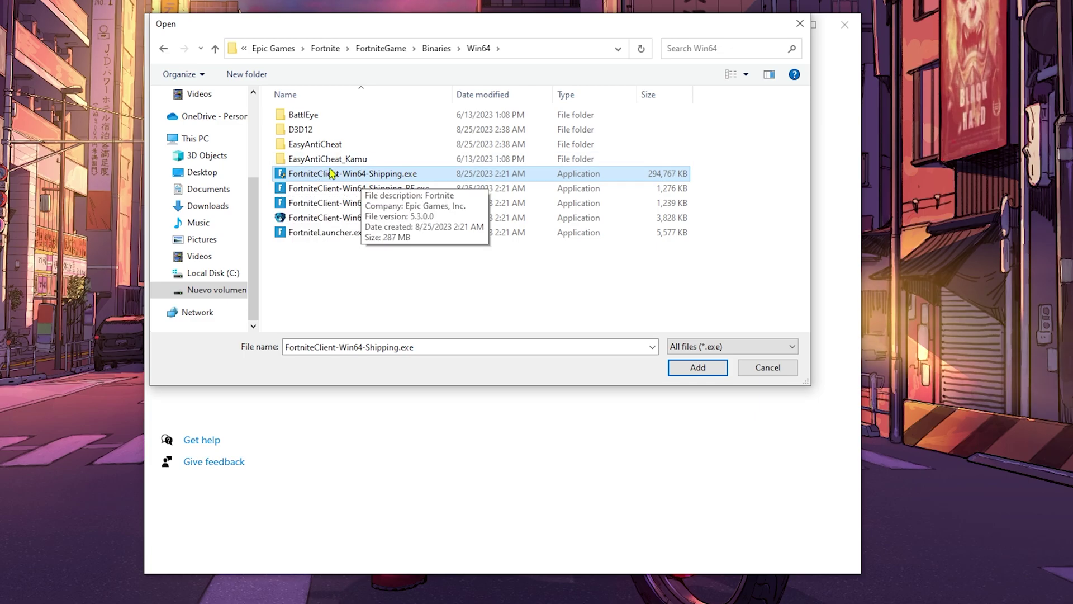
click(699, 367)
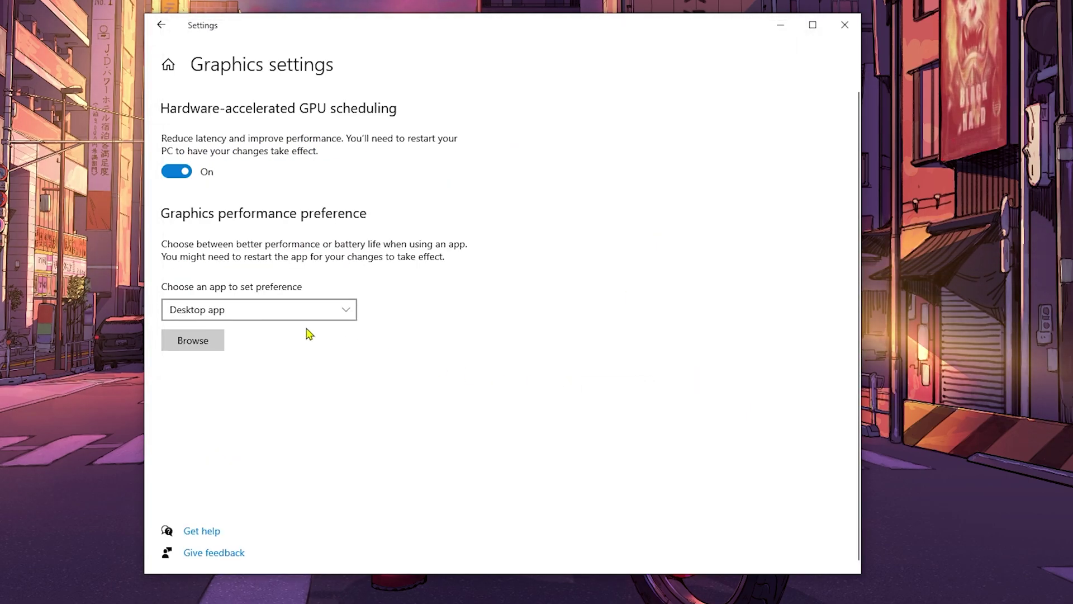
Set Fortnite's graphics preference to High performance, save it and close Windows Settings.
click(365, 450)
click(383, 325)
click(431, 385)
drag(510, 29, 515, 19)
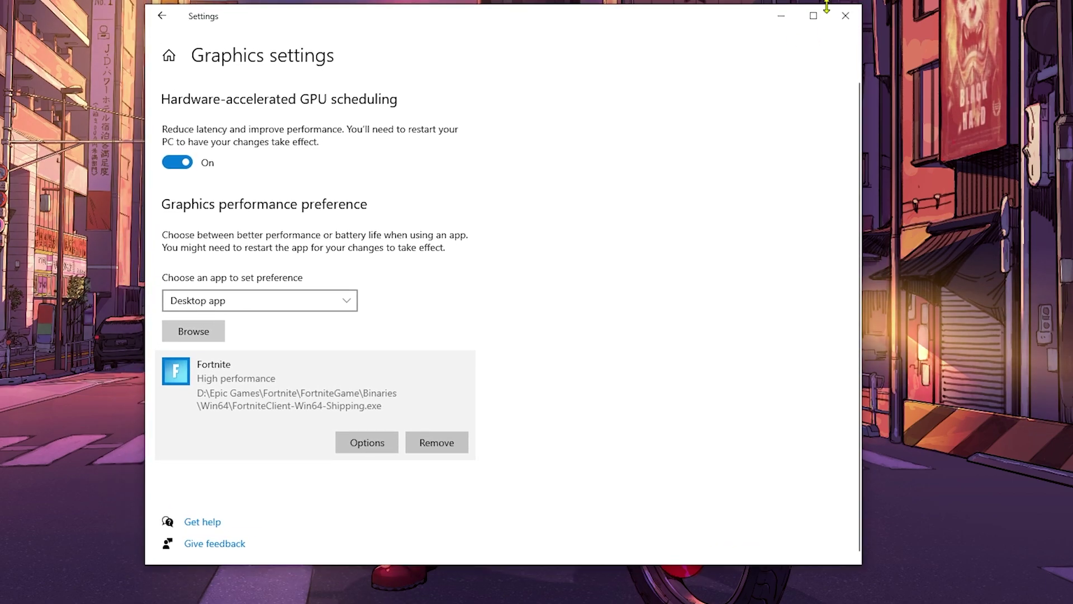
click(848, 22)
Examine the Best Optimization Before new Season folder, including 5-Fortnite Priority and Command.txt in 4-Epic Games Fps commands, and close it.
drag(565, 269, 419, 384)
click(492, 385)
double_click(506, 293)
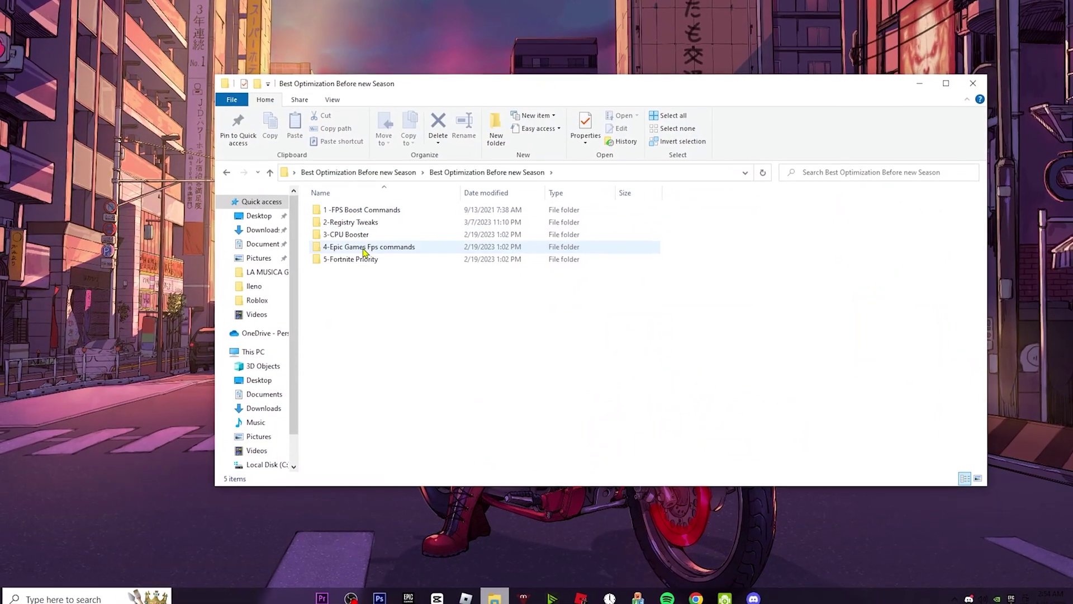
double_click(352, 260)
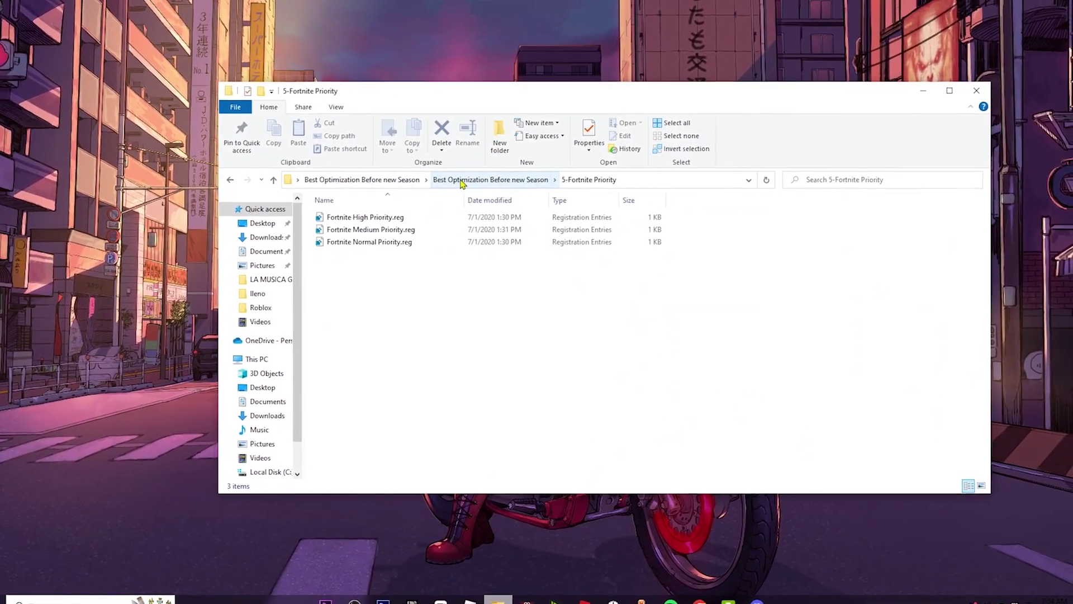
double_click(356, 212)
drag(581, 157, 296, 157)
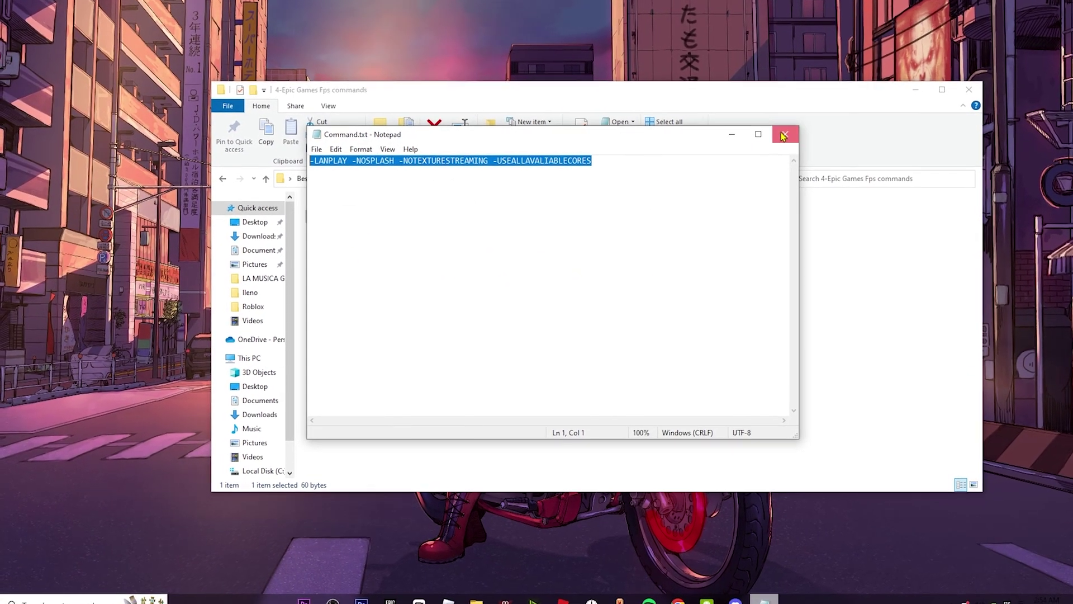
click(782, 135)
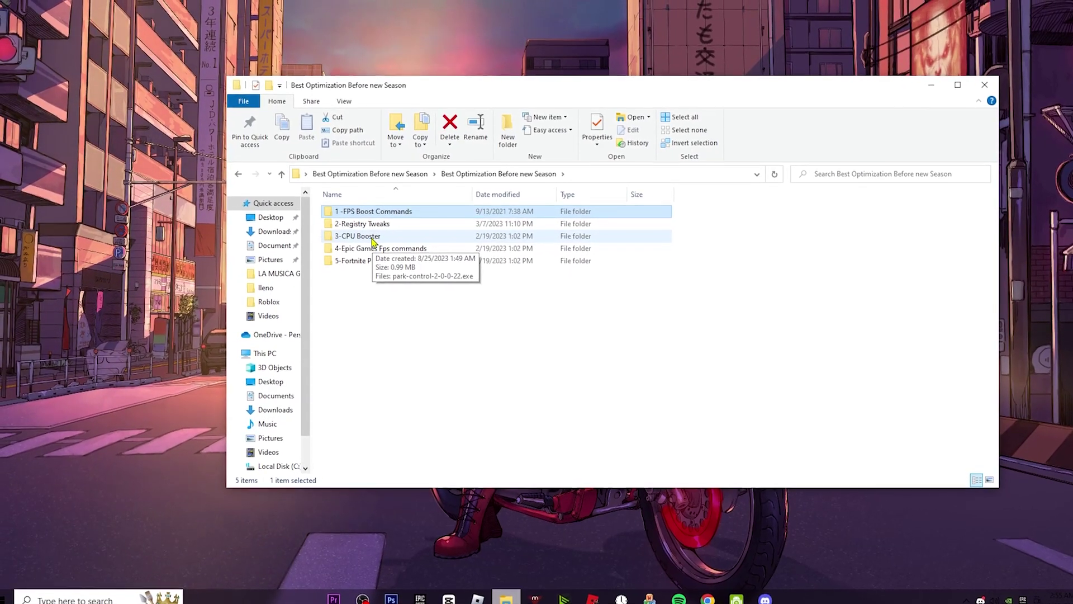
drag(619, 95, 529, 403)
drag(576, 242, 529, 261)
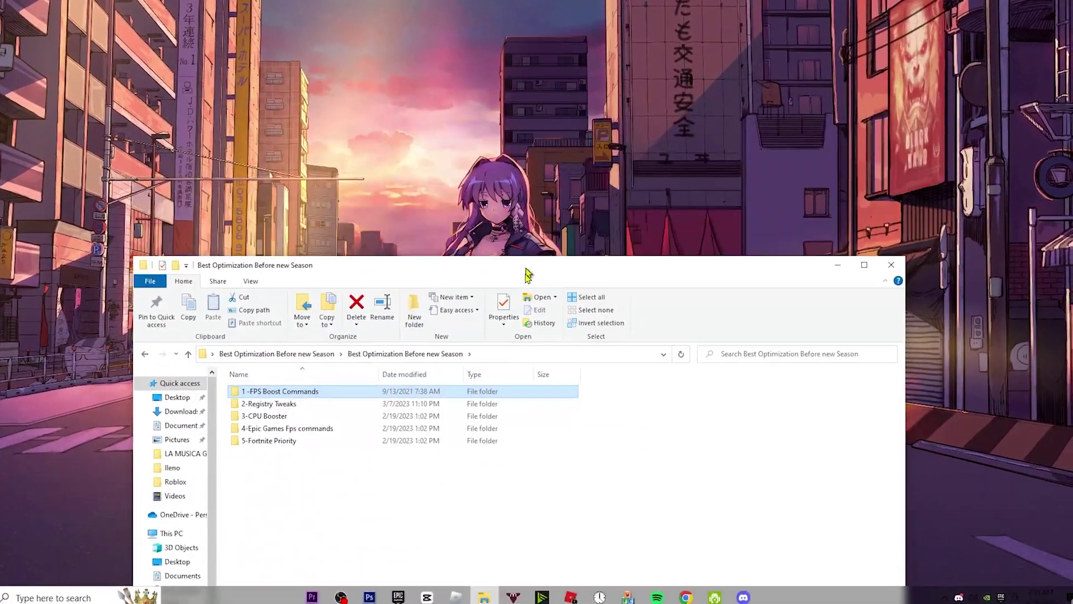
drag(514, 317, 576, 101)
click(942, 95)
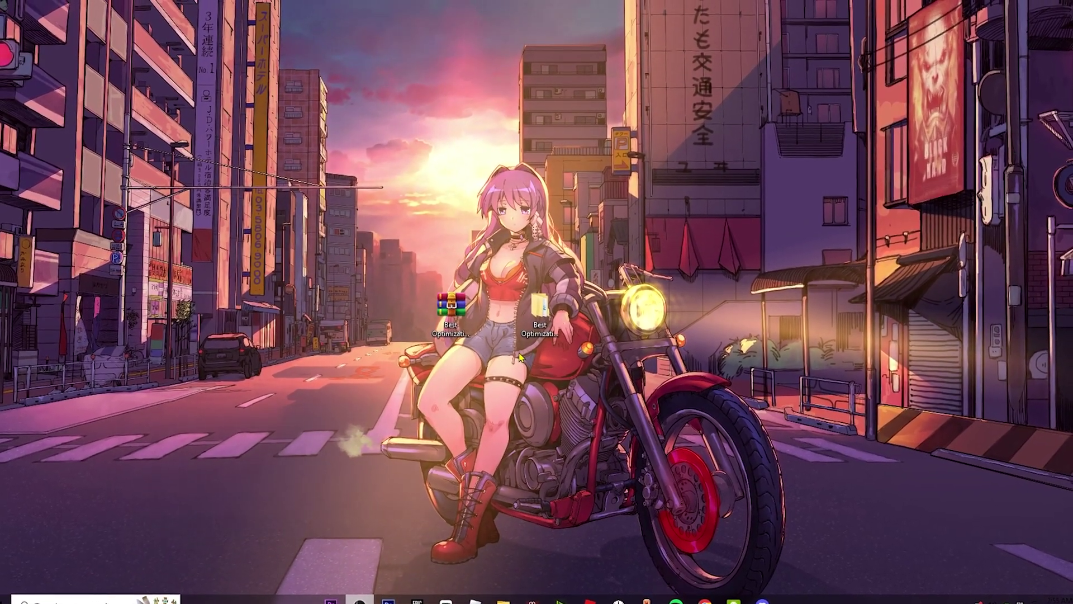
Search Windows for the restore point settings and create a restore point described as "optimization".
click(99, 597)
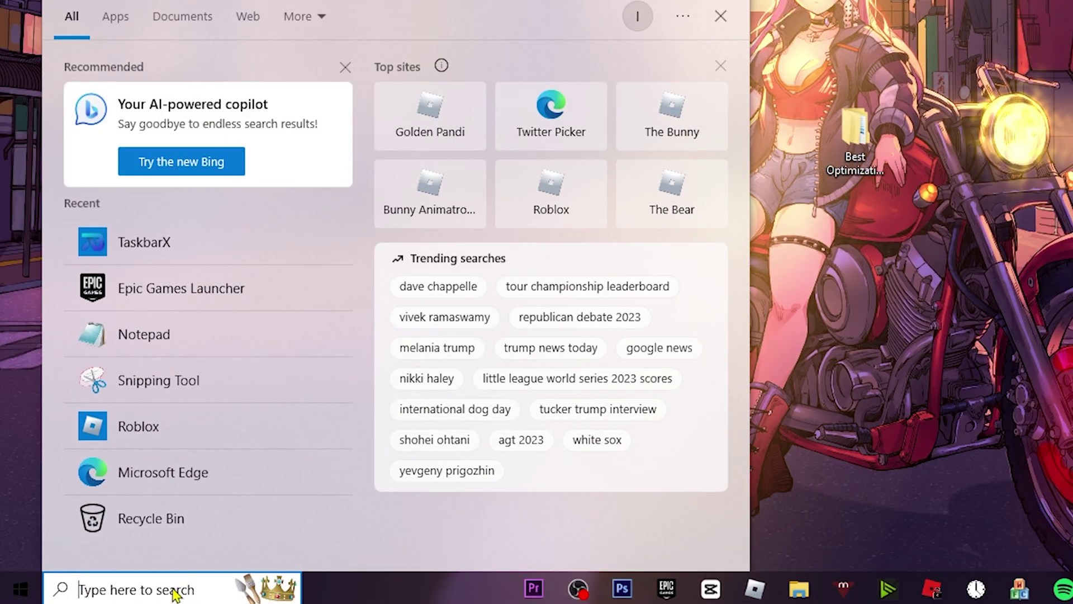
text(restore)
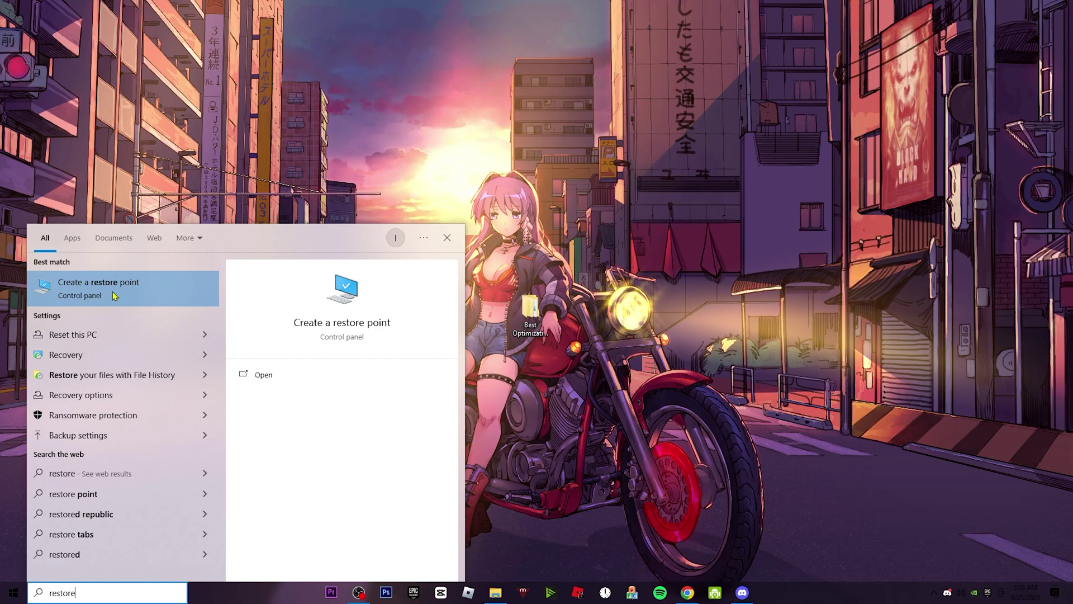
click(180, 103)
drag(486, 39, 536, 50)
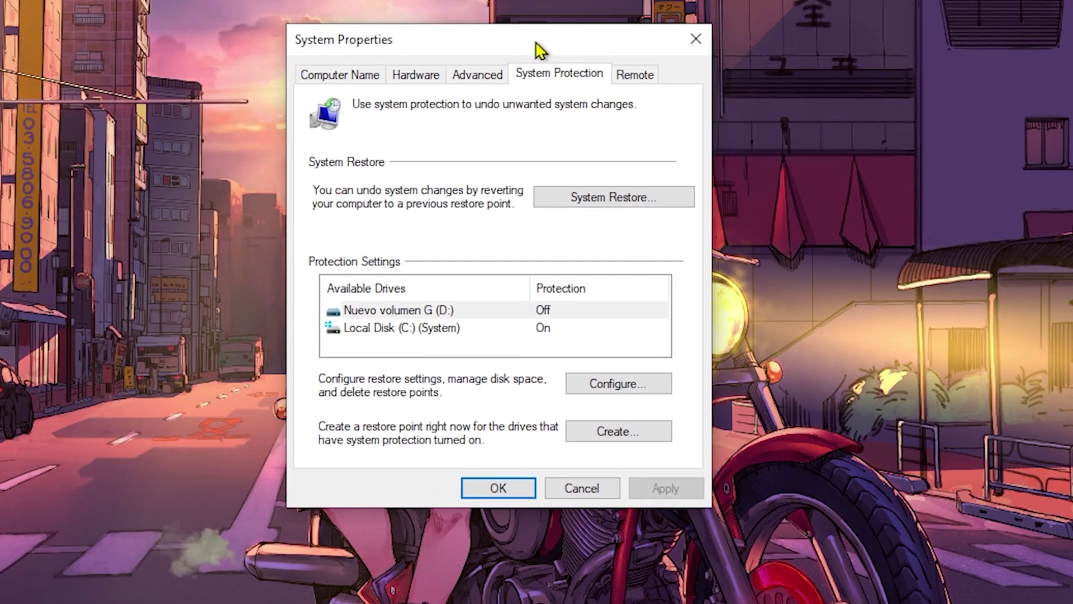
click(610, 434)
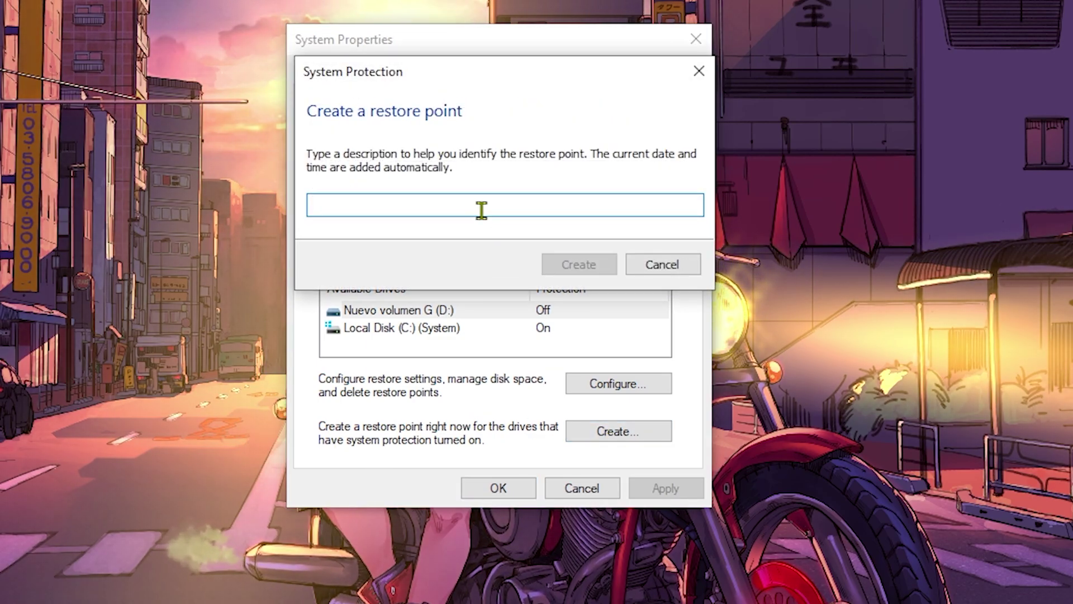
text(system)
key(Return)
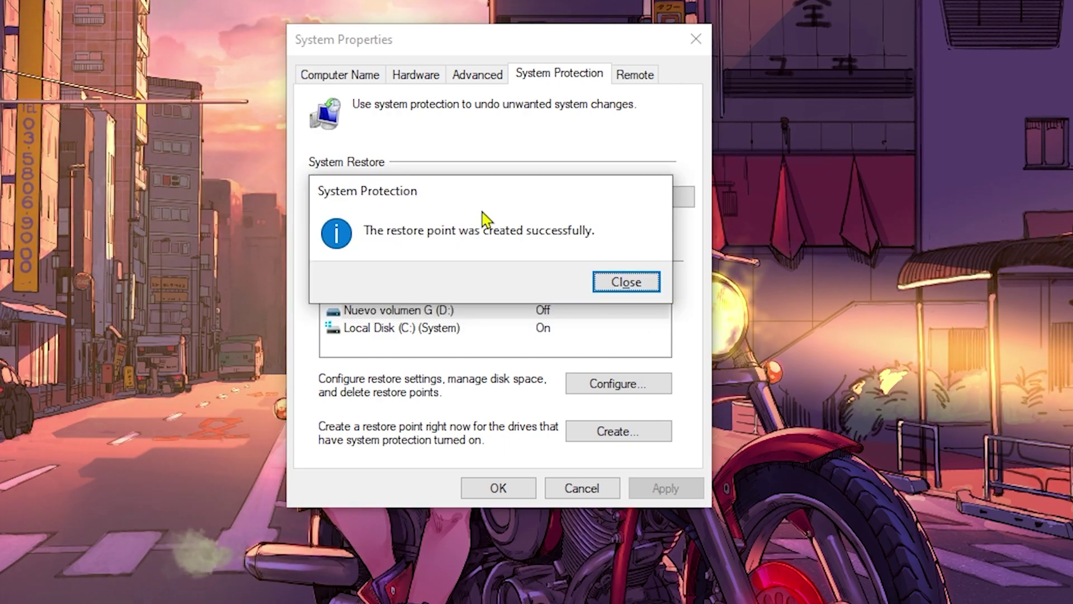
click(649, 288)
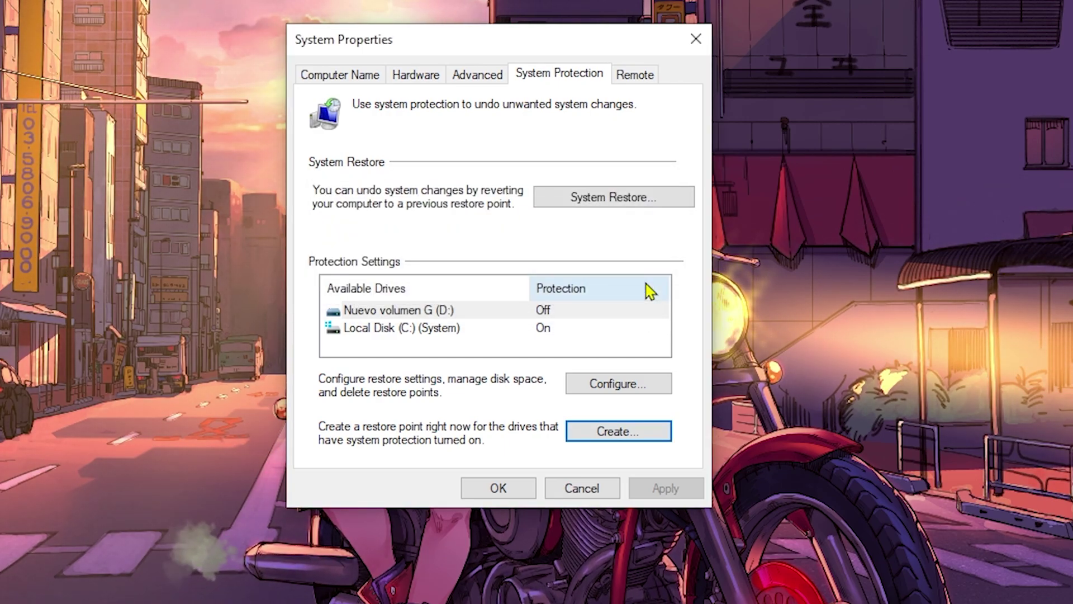
Review the optimization restore point in System Restore up to its confirmation page, and close System Properties without restoring.
drag(549, 45, 598, 82)
click(647, 223)
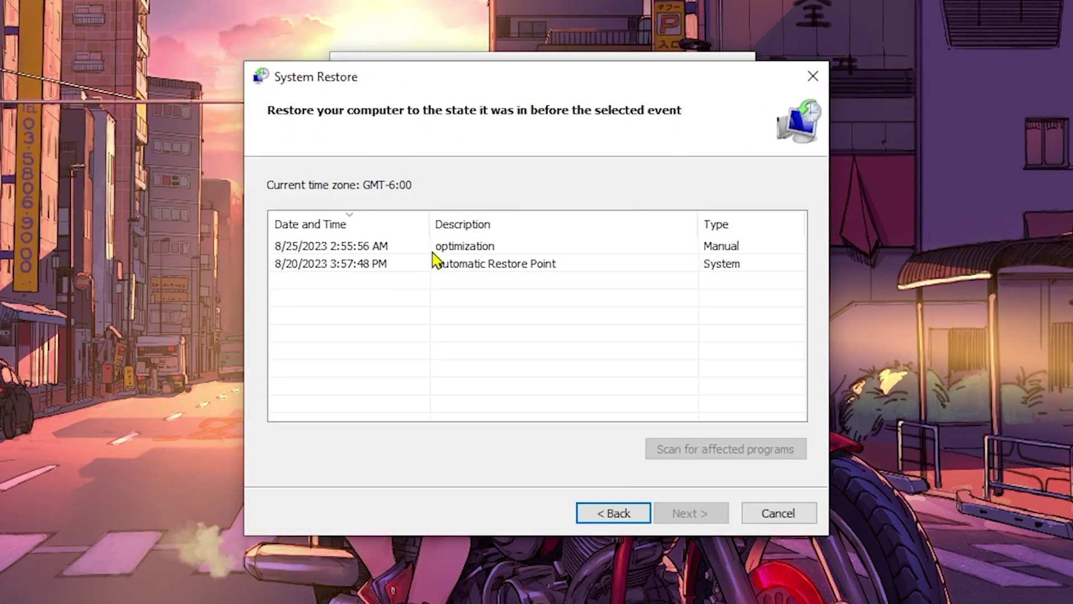
click(435, 250)
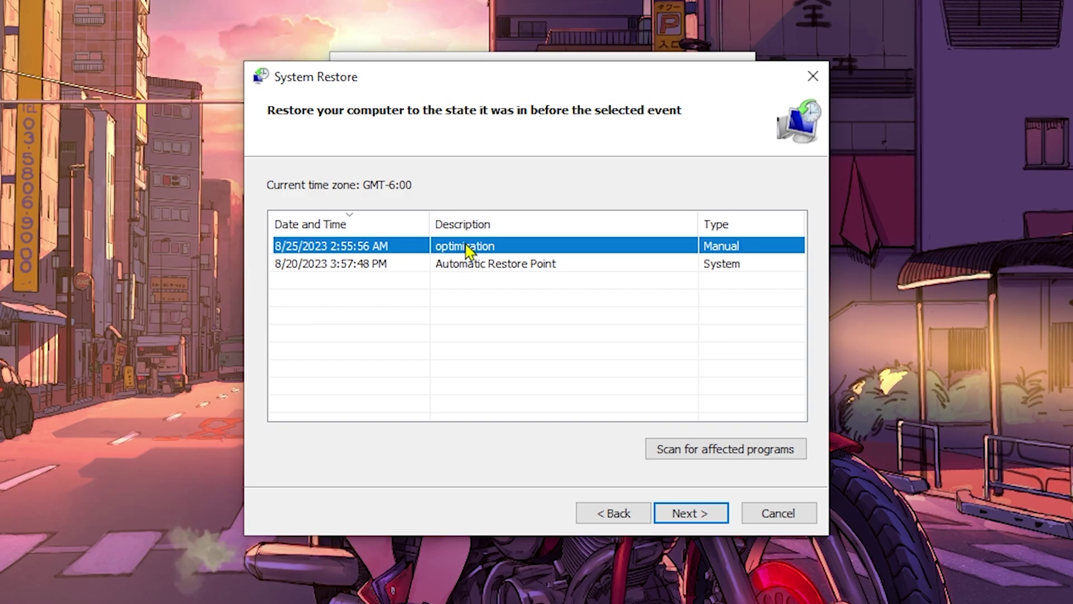
click(705, 510)
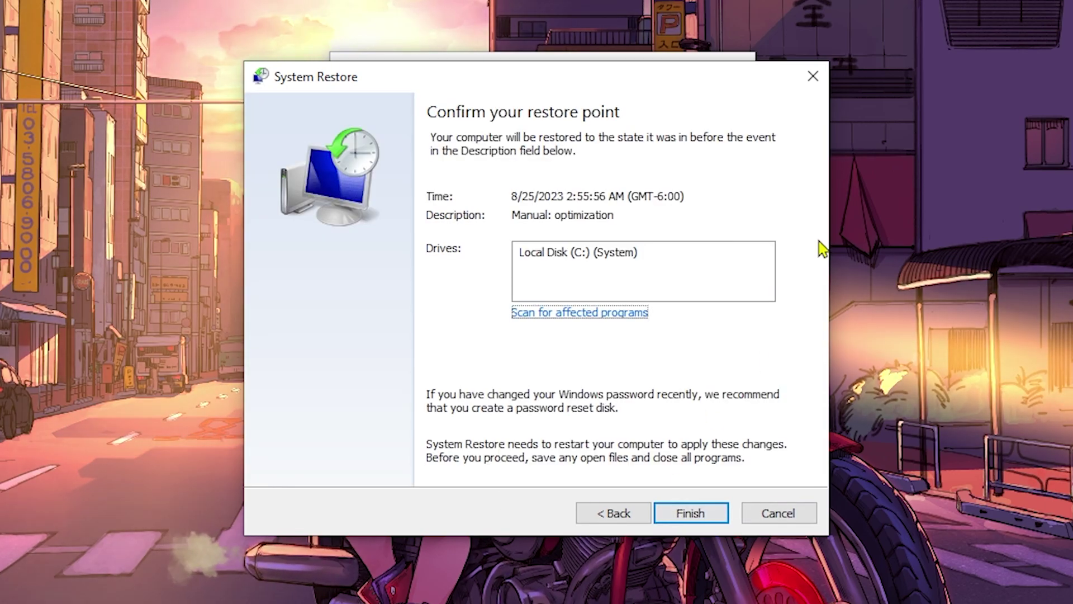
click(813, 76)
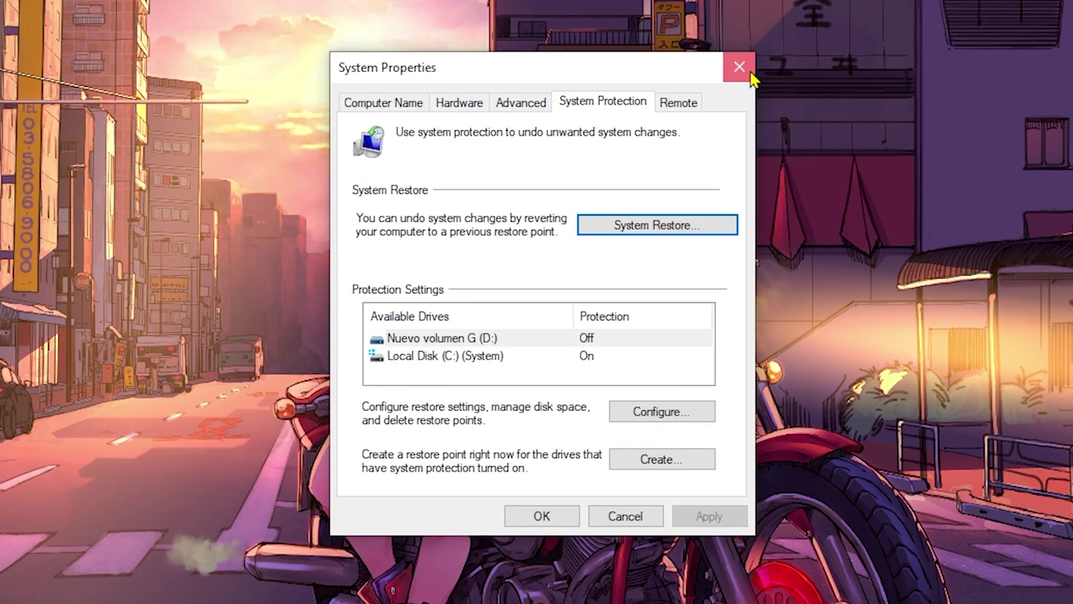
click(751, 75)
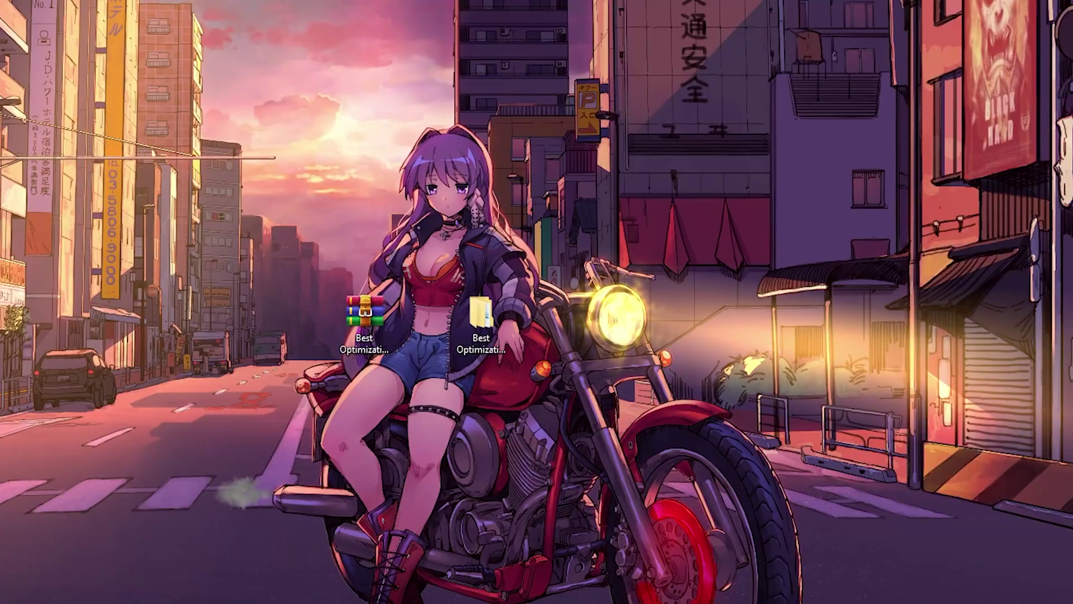
Open the properties of Local Disk (C:) from This PC and start Disk Cleanup.
double_click(530, 306)
click(58, 389)
click(253, 331)
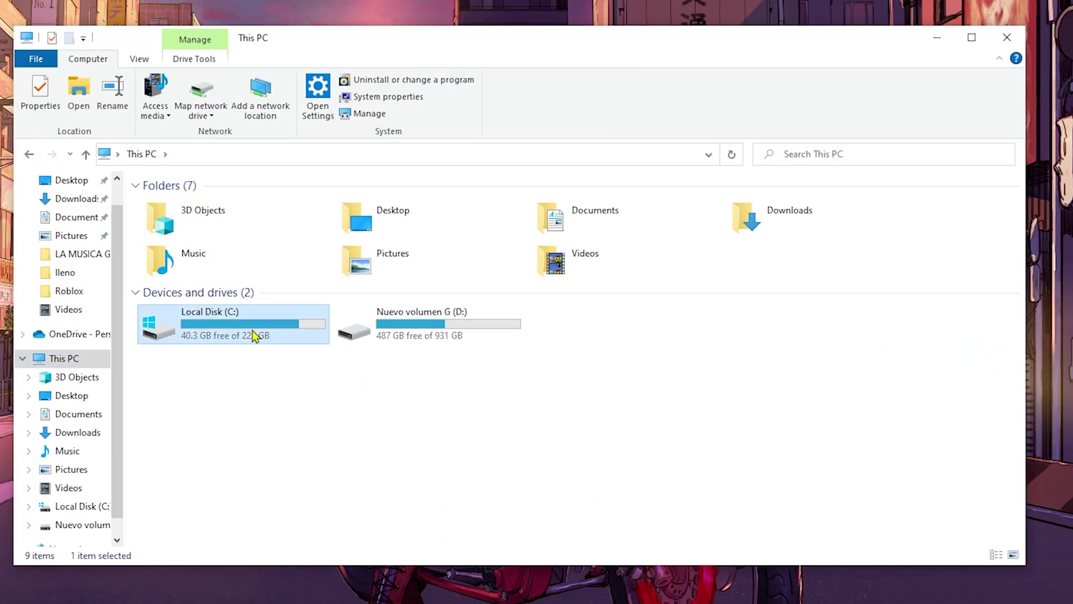
click(391, 338)
click(256, 337)
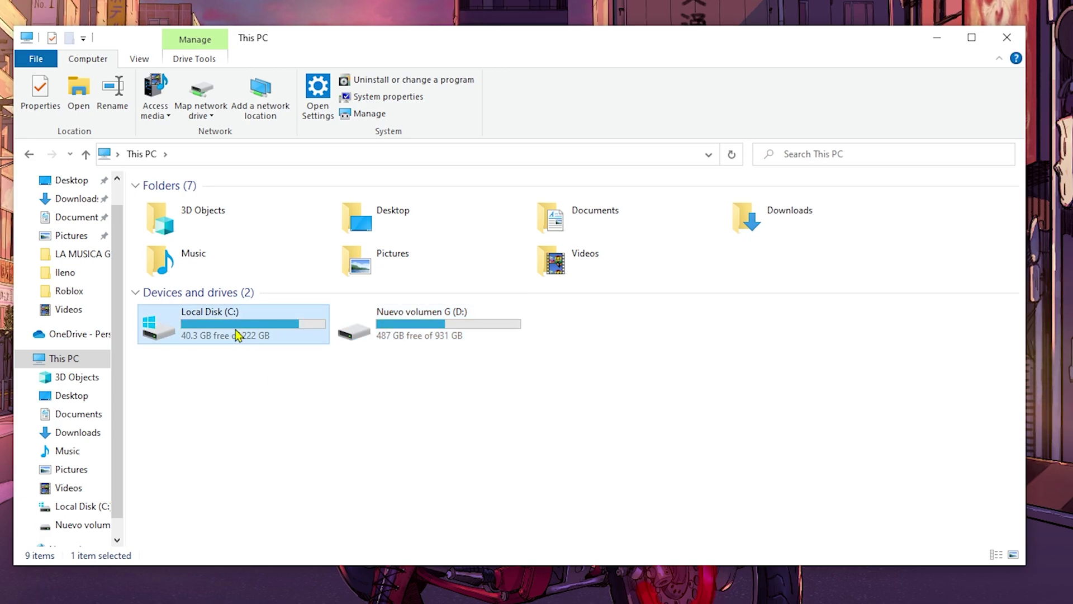
right_click(254, 336)
key(r)
drag(428, 134, 435, 115)
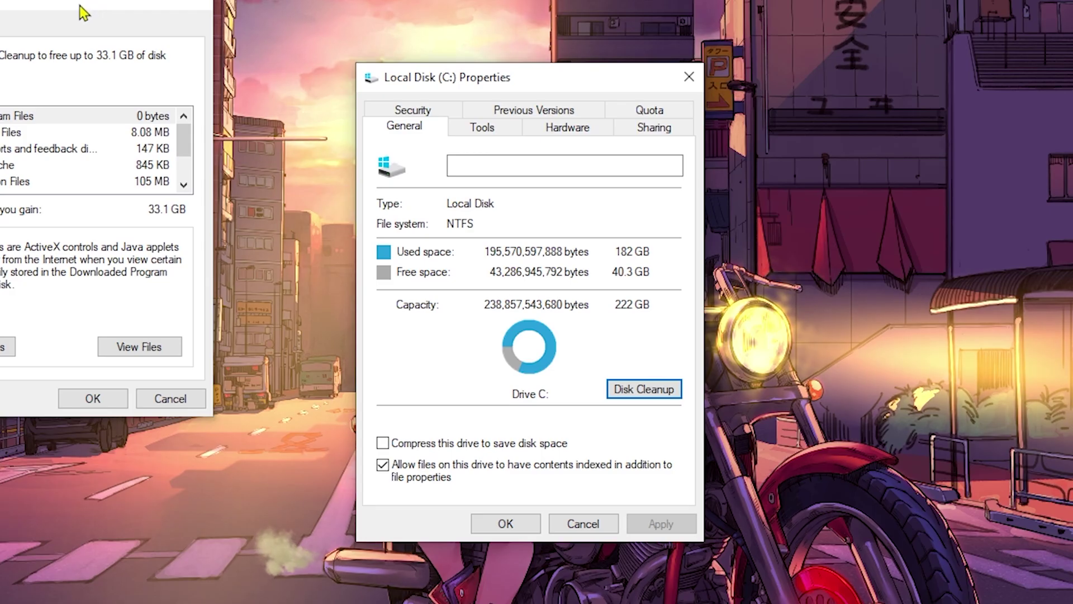
Review the file categories selected for deletion on drive C and extend the cleanup to system files.
drag(56, 11, 548, 120)
scroll(686, 278, down, 1)
scroll(686, 278, up, 1)
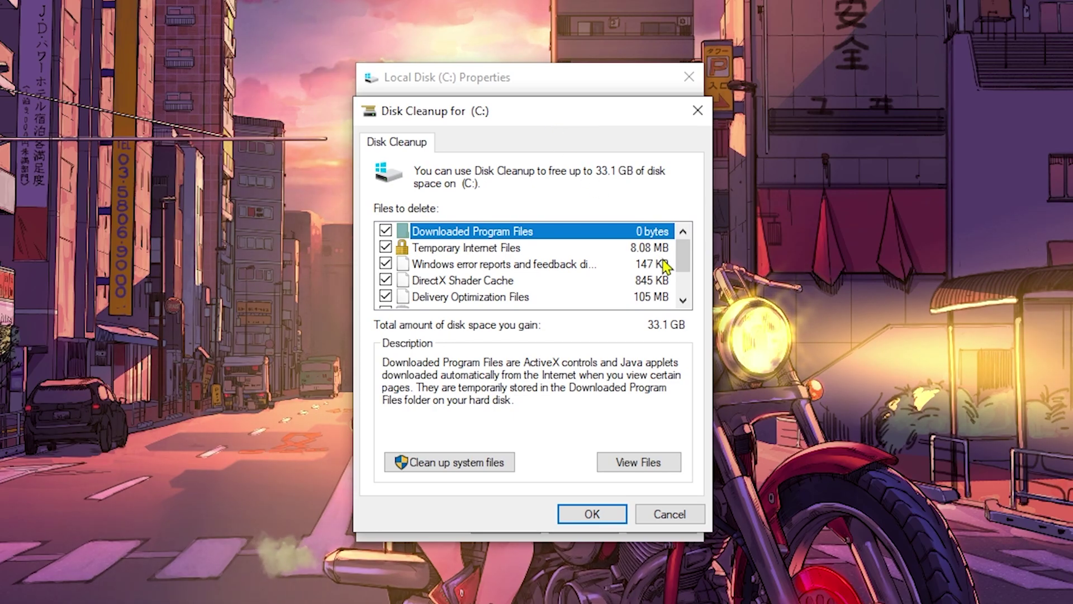
scroll(623, 279, down, 1)
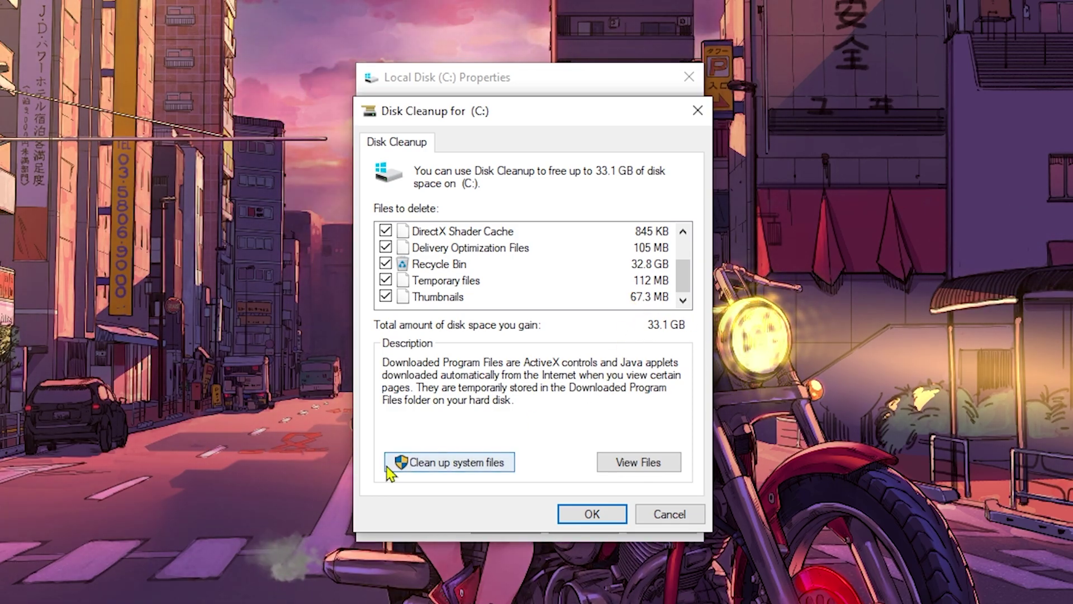
click(451, 465)
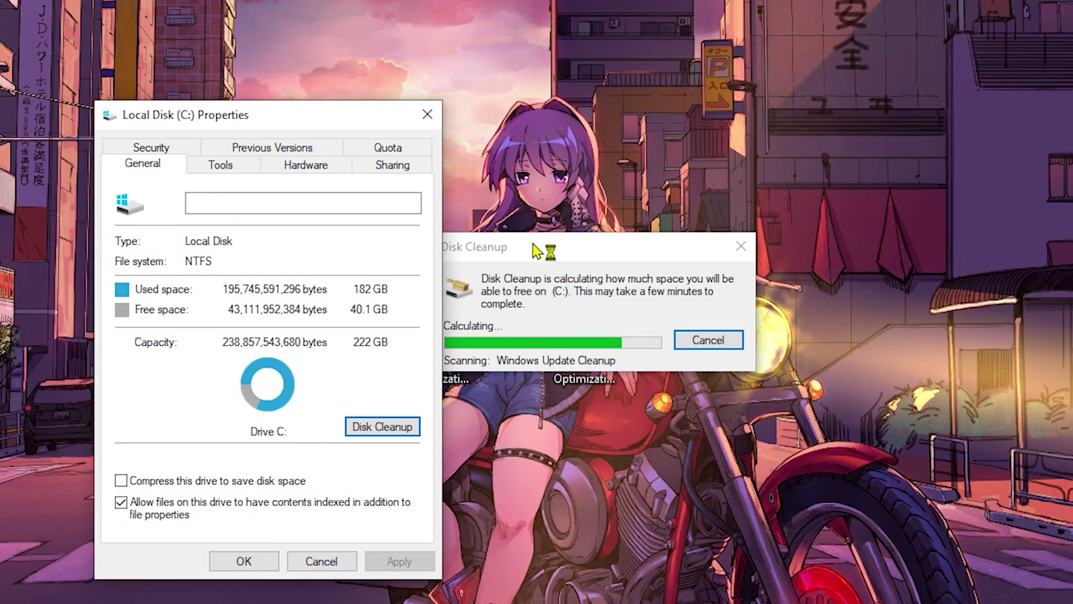
Run Disk Cleanup on drive C with the system file categories selected, including Windows Update Cleanup and Microsoft Defender Antivirus.
drag(532, 244, 545, 257)
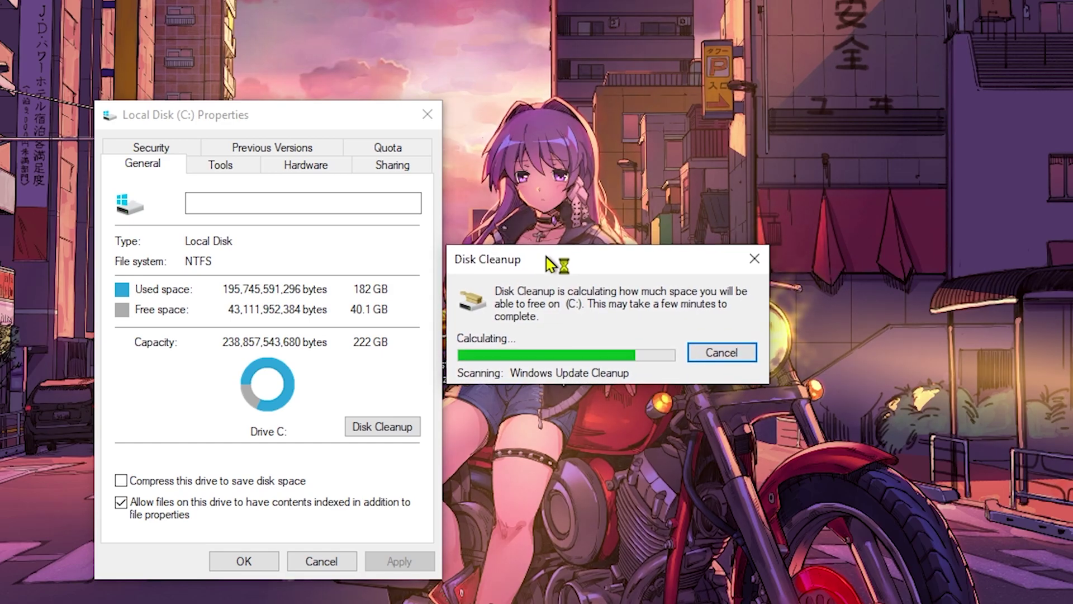
drag(258, 59, 525, 113)
scroll(407, 290, down, 1)
scroll(366, 263, up, 1)
click(353, 240)
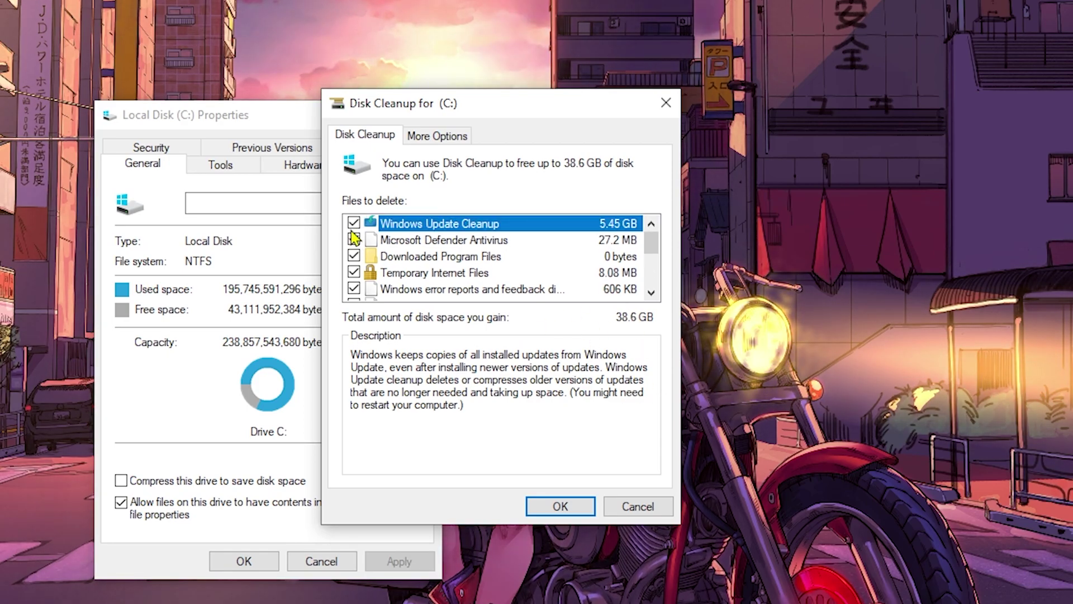
scroll(353, 235, down, 2)
scroll(358, 274, up, 3)
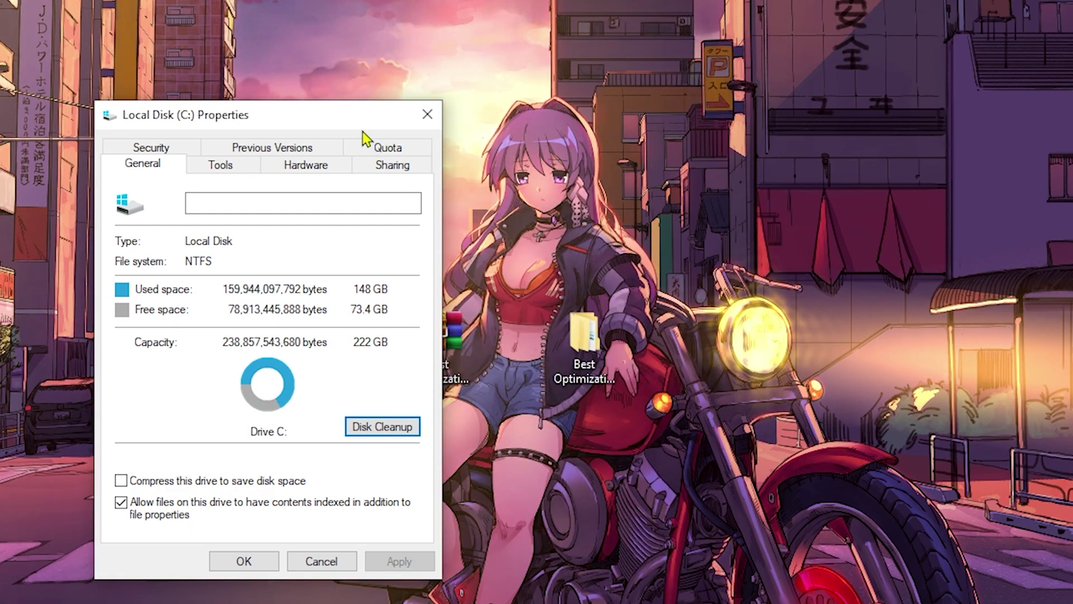
Open the 5-Fortnite Priority folder inside the nested Best Optimization Before new Season folder.
drag(364, 126, 496, 181)
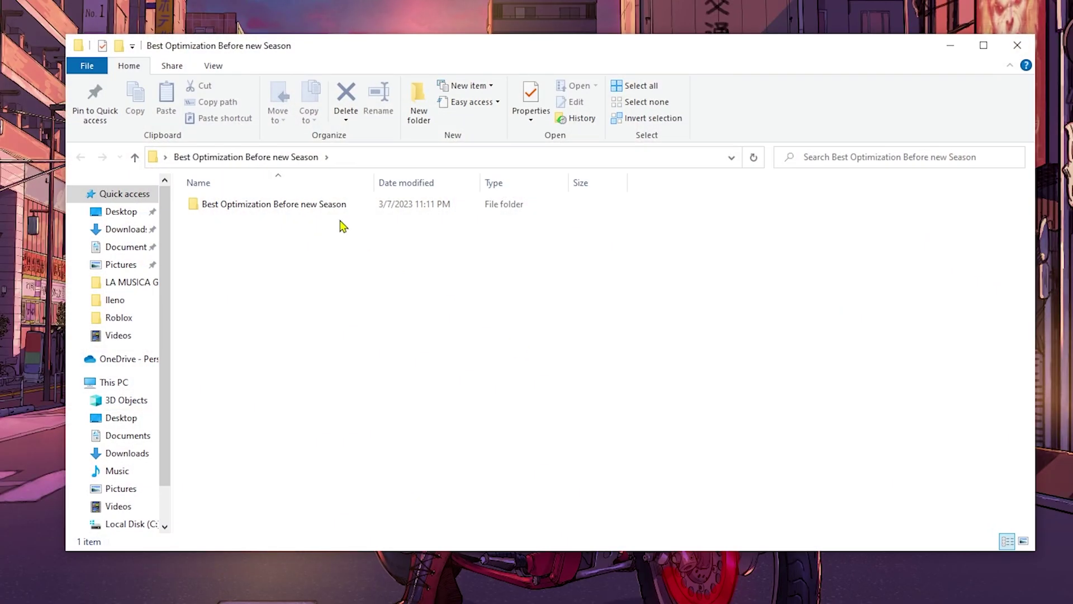
double_click(336, 206)
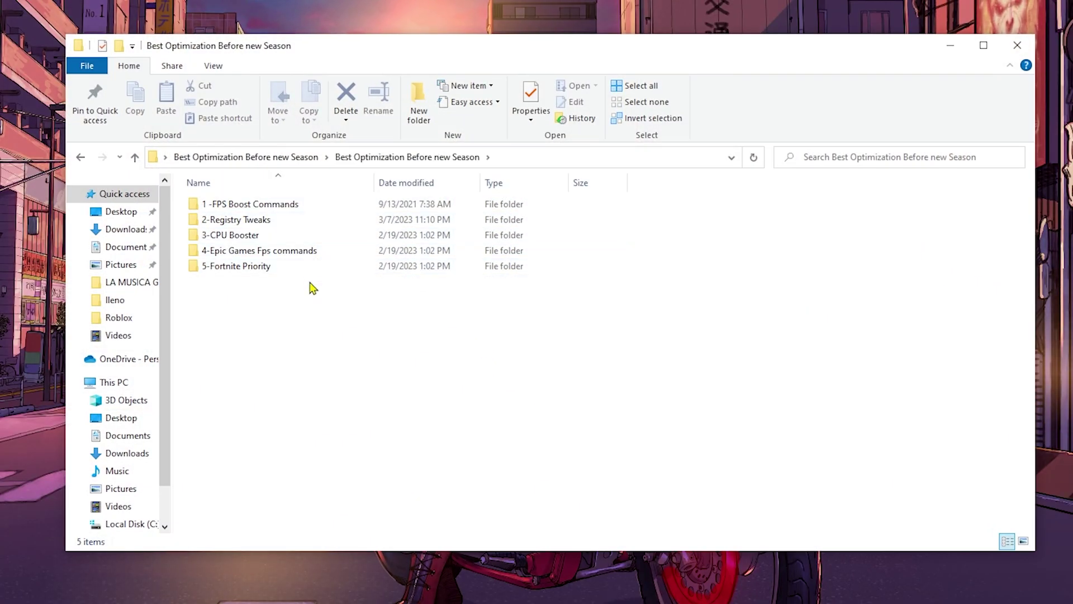
click(267, 209)
drag(247, 296, 227, 238)
double_click(259, 270)
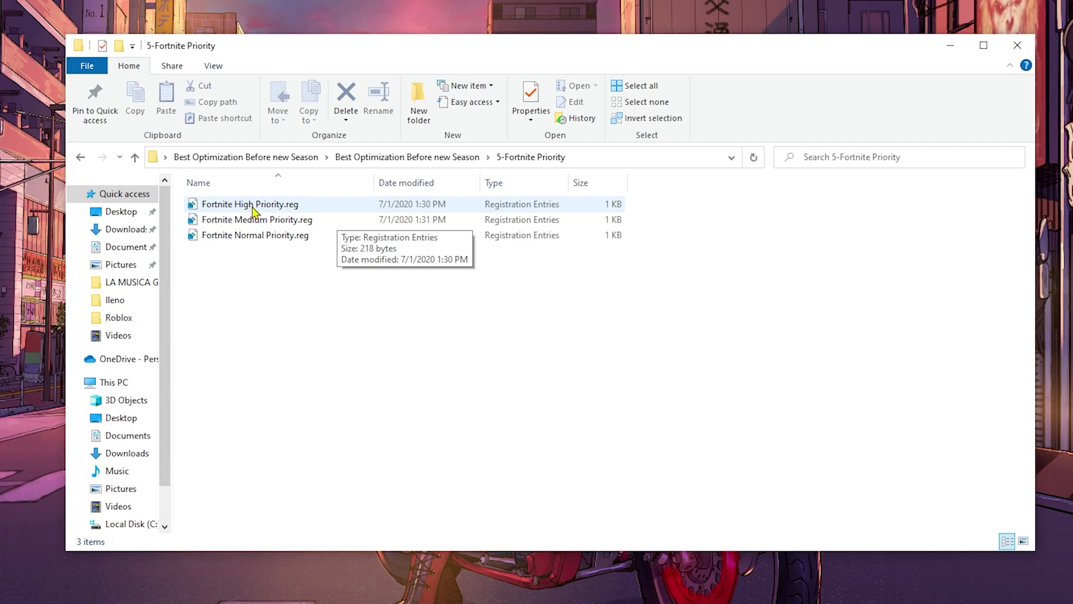
Merge Fortnite High Priority.reg into the Windows registry.
double_click(345, 208)
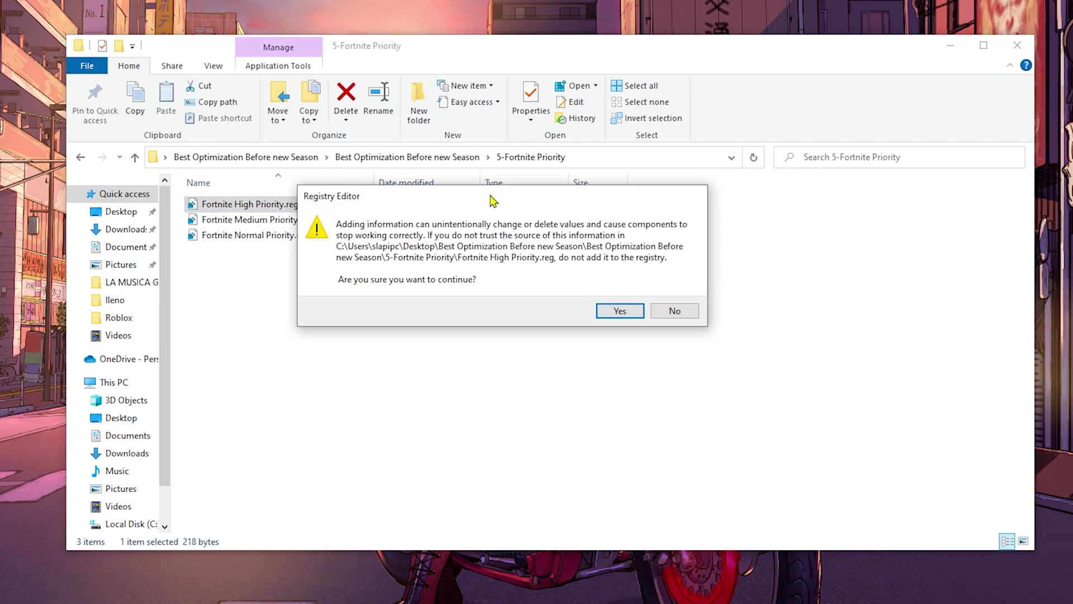
click(620, 311)
click(671, 304)
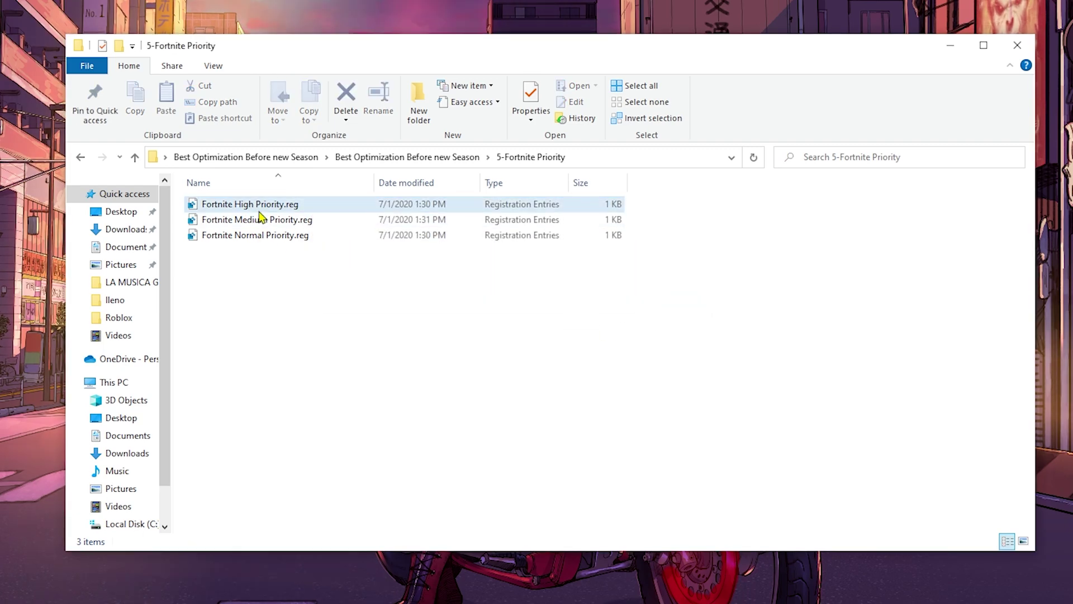
click(260, 239)
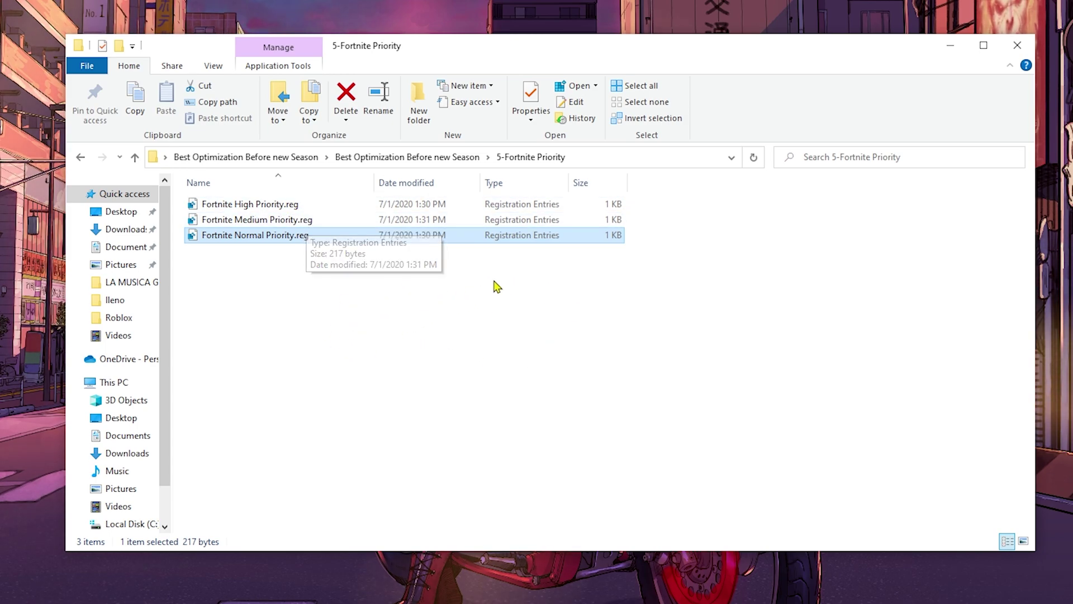
Copy the whole launch argument line from Command.txt in the 4-Epic Games Fps commands folder.
key(alt+Left)
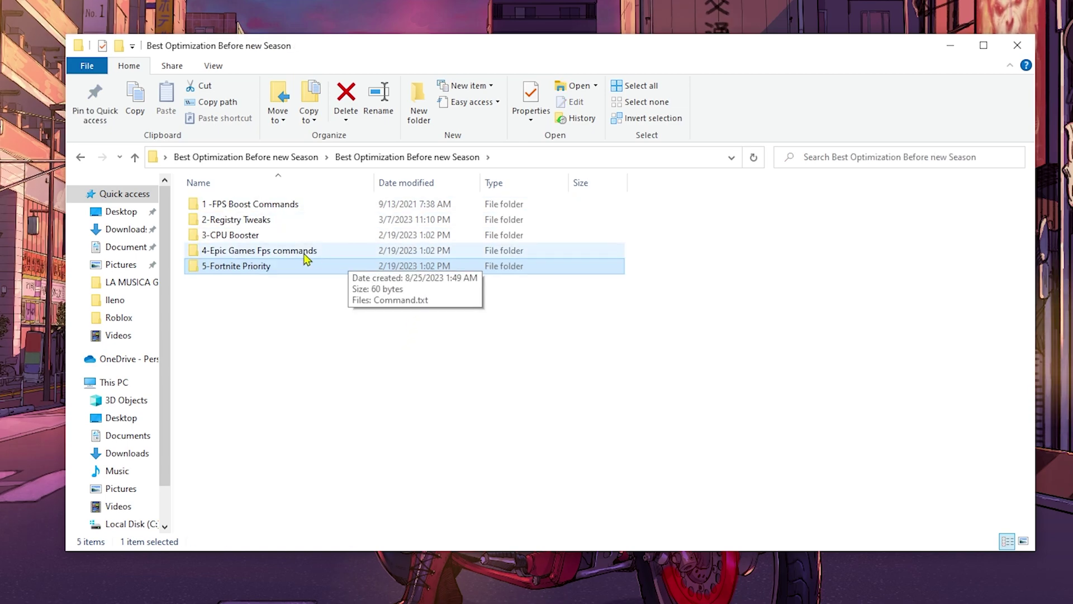
double_click(302, 256)
click(280, 208)
double_click(280, 209)
key(ctrl+a)
right_click(372, 128)
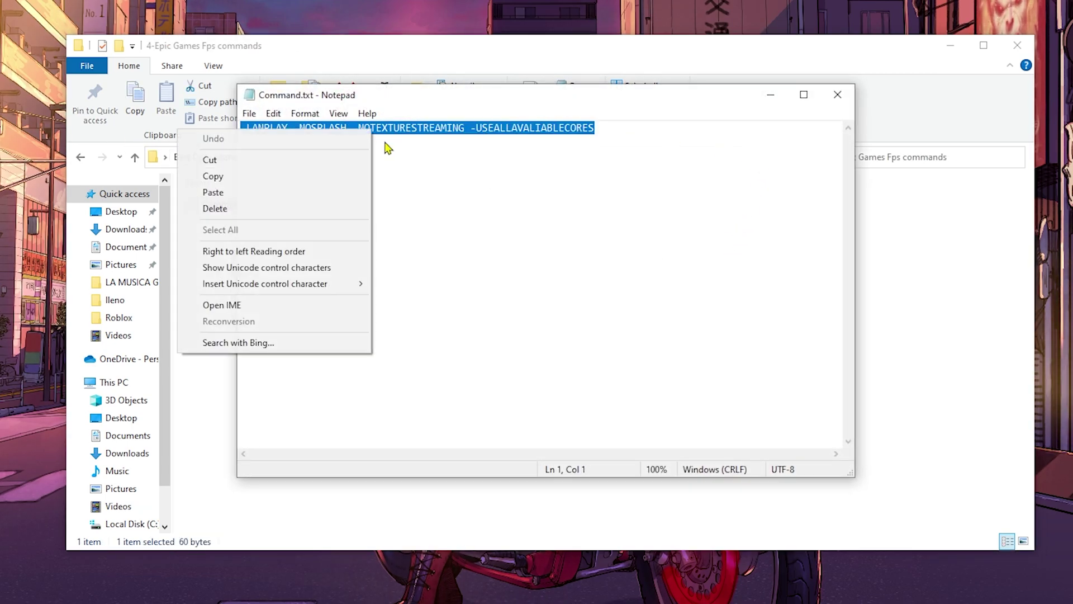
click(300, 190)
Switch to the Epic Games Launcher and review Fortnite's additional command line arguments in the settings.
drag(470, 127, 487, 216)
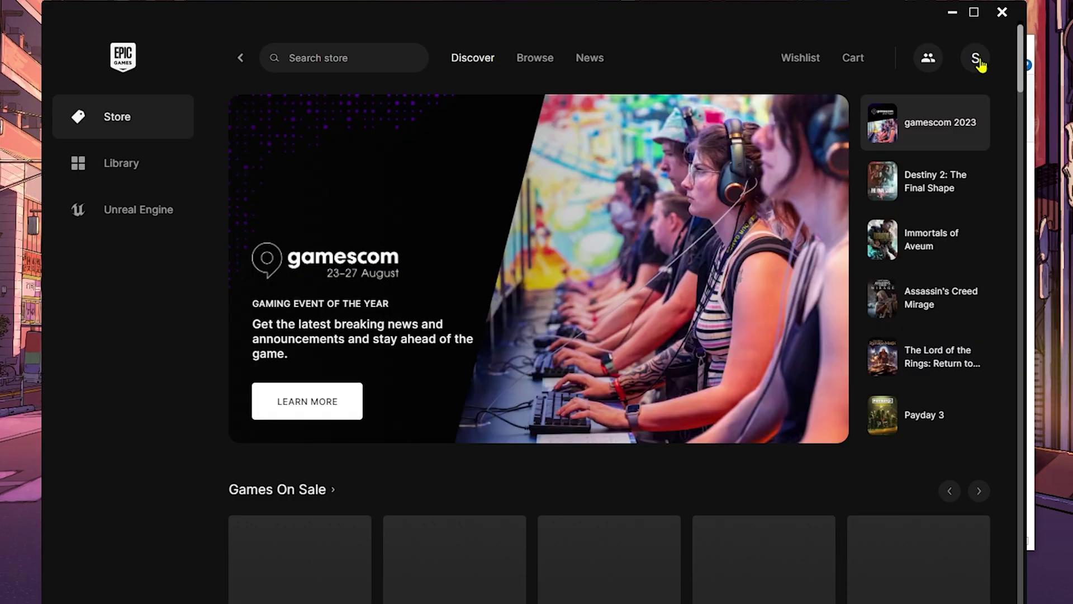
click(976, 58)
click(745, 328)
scroll(299, 453, down, 15)
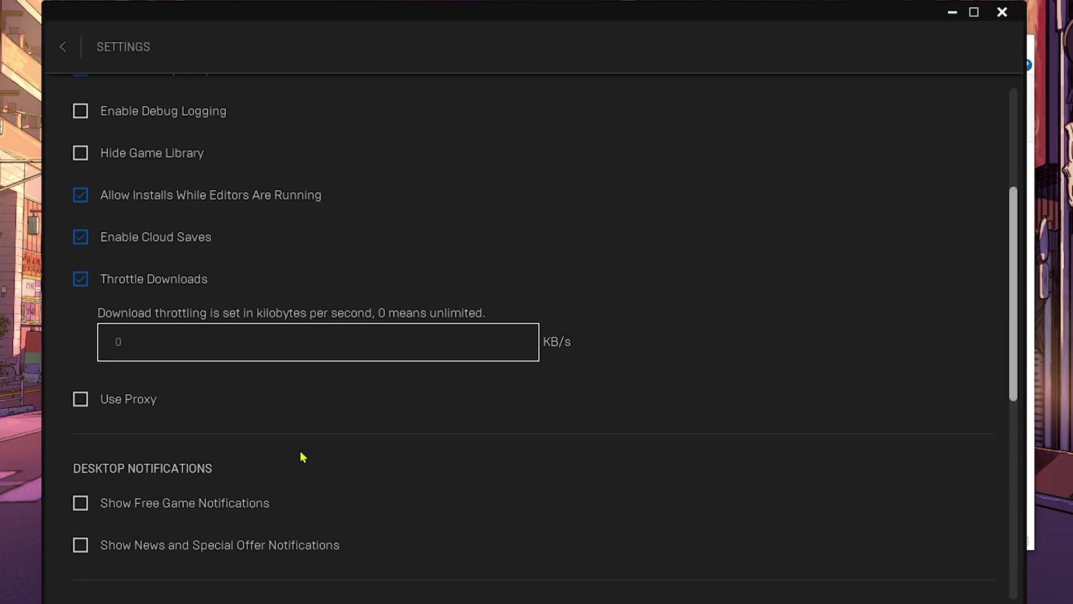
click(145, 435)
scroll(145, 435, down, 4)
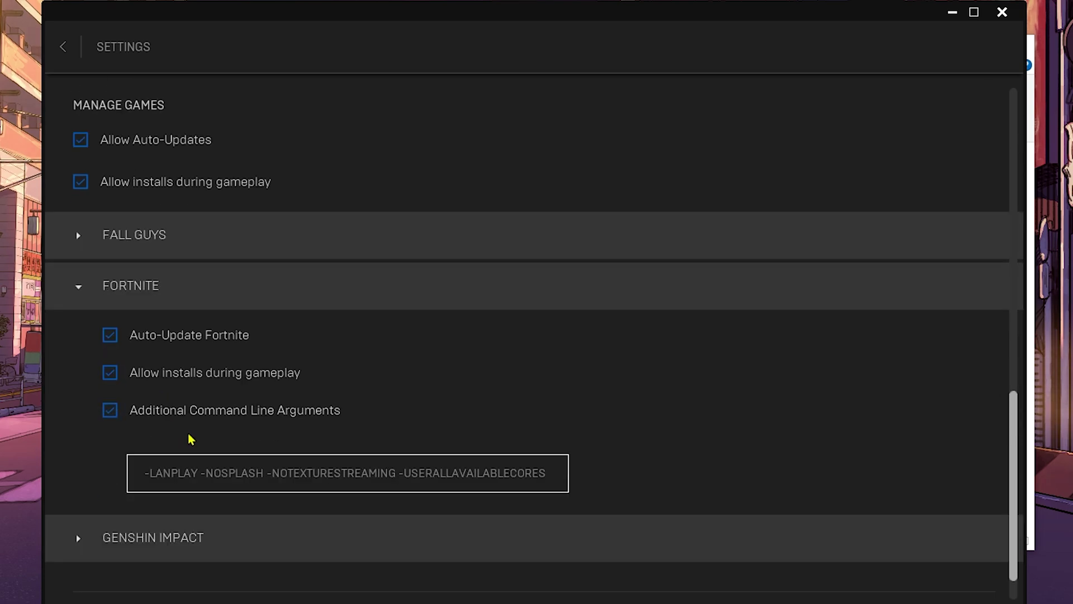
drag(144, 413, 549, 414)
Run park-control-2-0-0-22.exe from the 3-CPU Booster folder to install ParkControl in English, and update it to version 4.0.0.44.
key(alt+Tab)
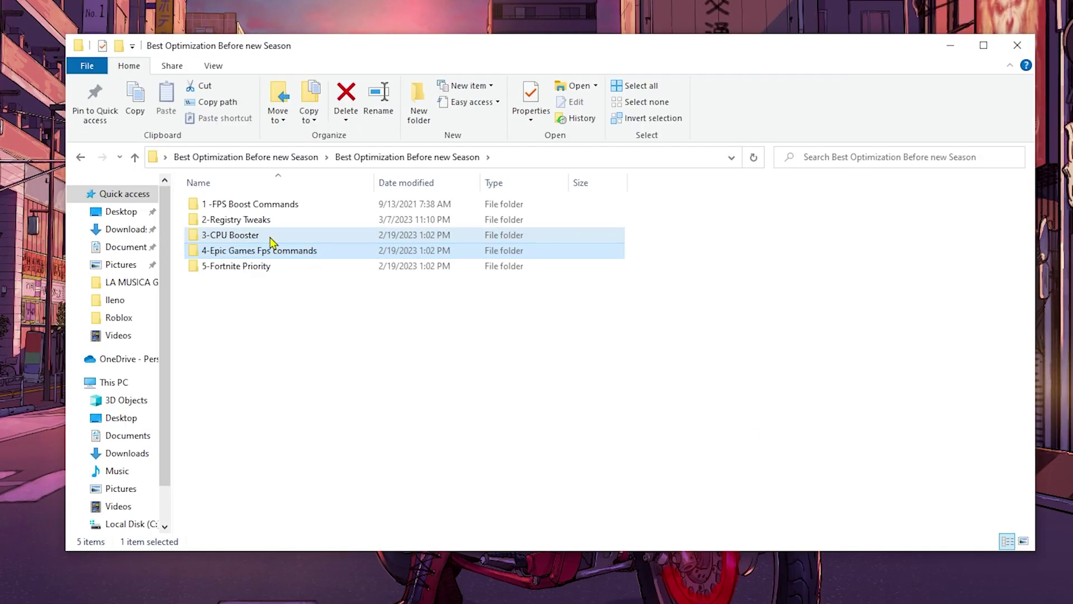
double_click(269, 239)
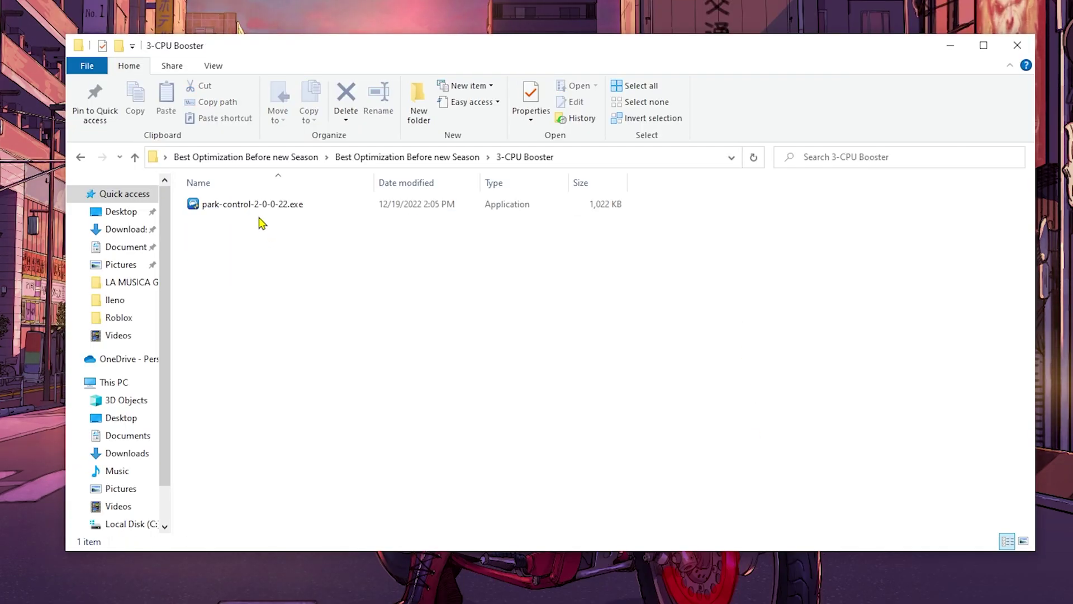
click(243, 206)
mouse_move(231, 220)
mouse_down()
mouse_move(223, 212)
mouse_move(240, 214)
mouse_up()
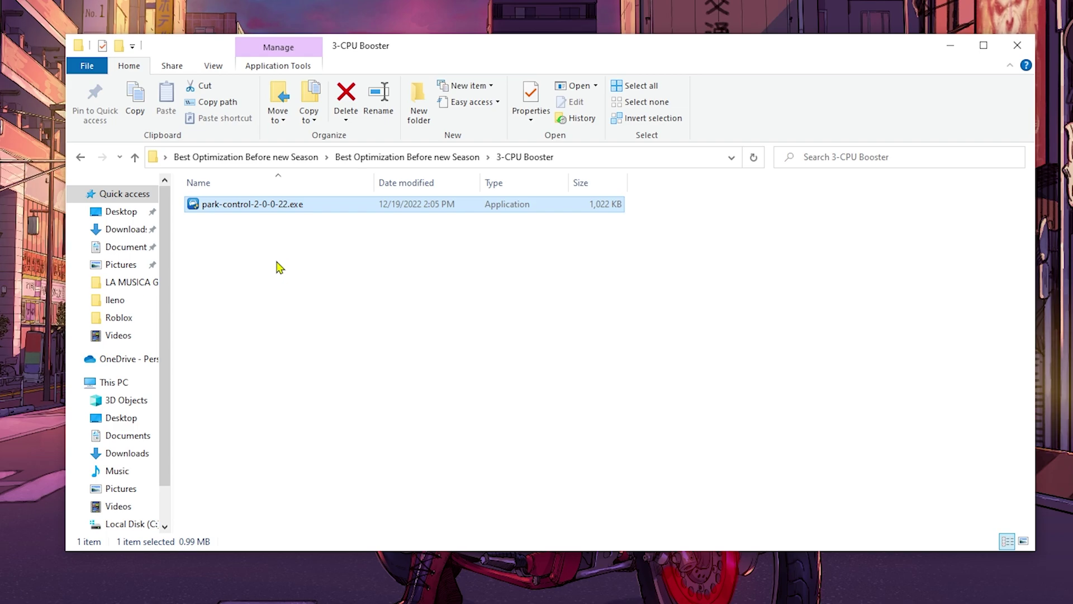
drag(468, 350, 285, 230)
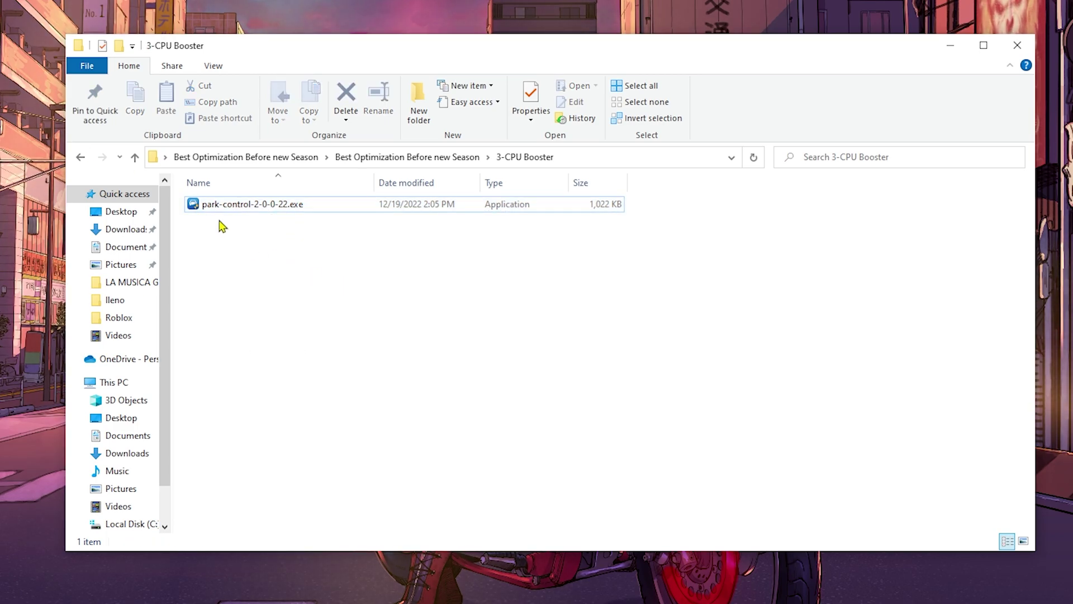
double_click(279, 208)
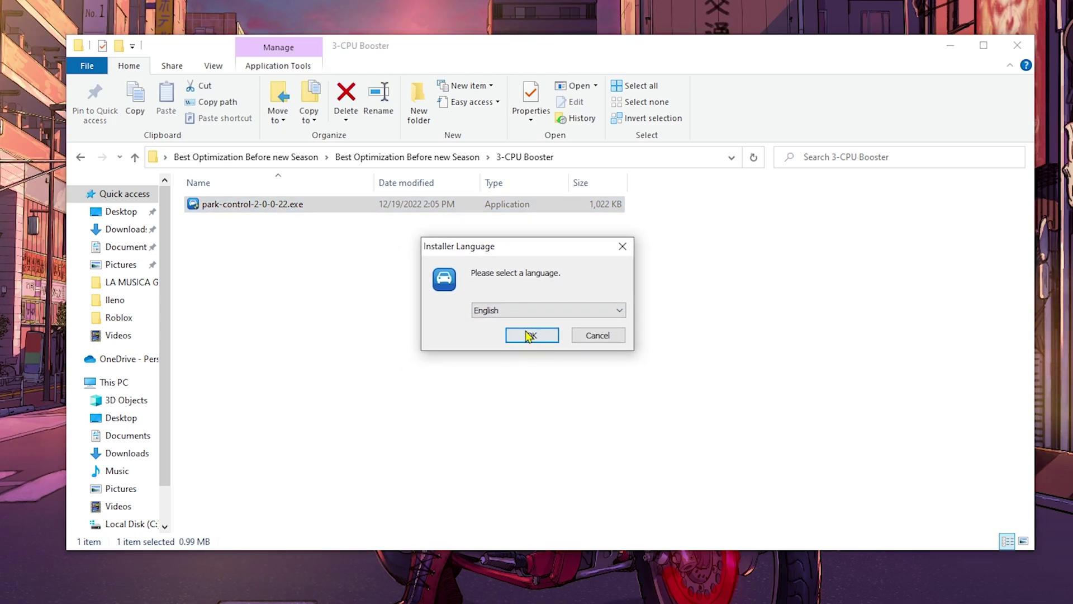
click(530, 335)
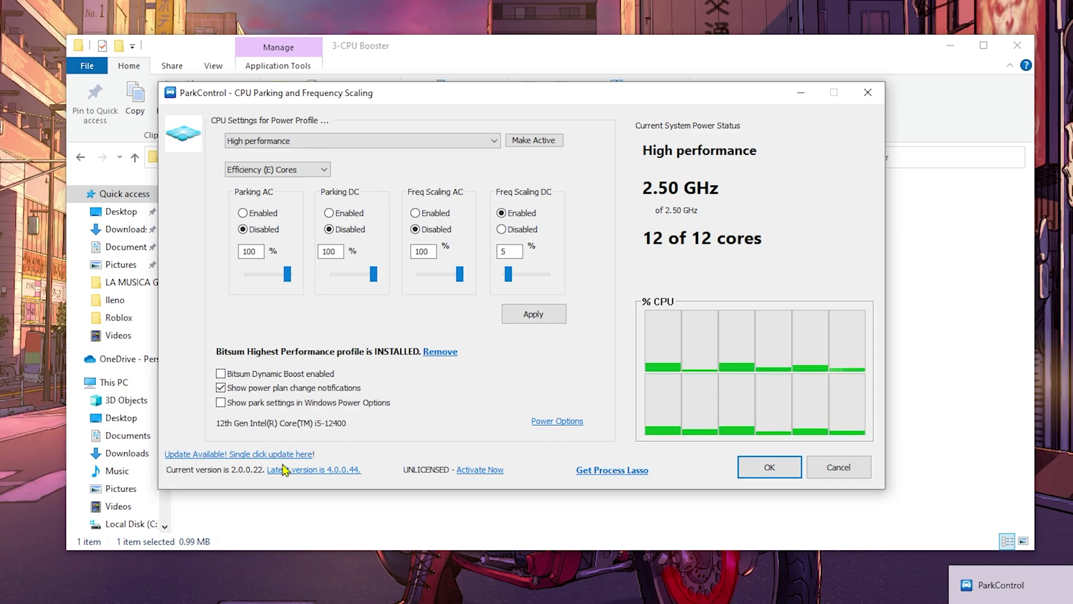
click(217, 455)
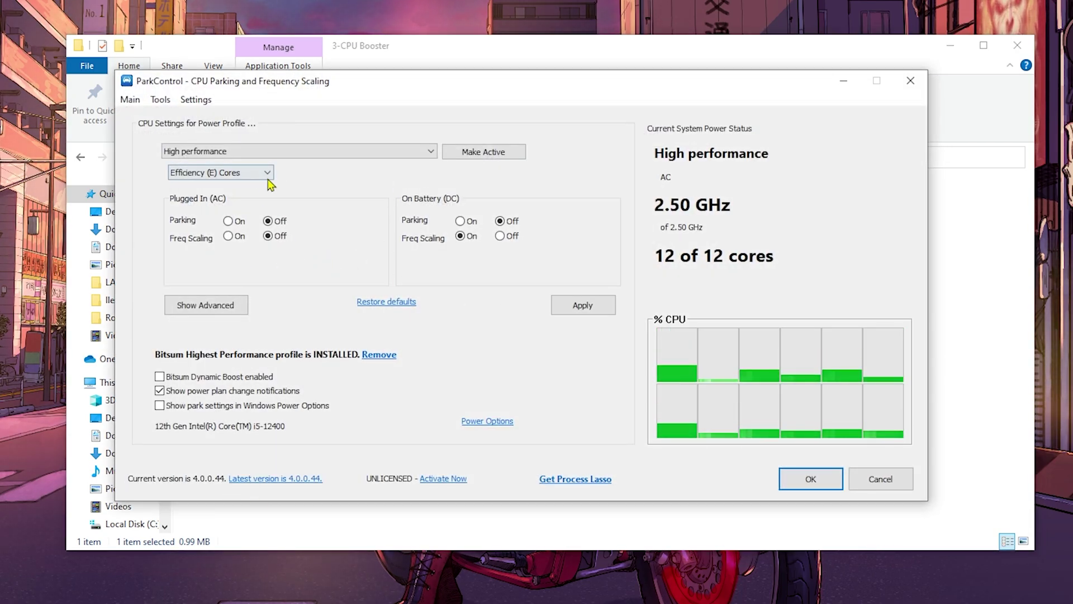
Make Bitsum Highest Performance the active ParkControl profile, select Performance (P) Cores, apply the settings and check the app's icon in the system tray.
click(250, 152)
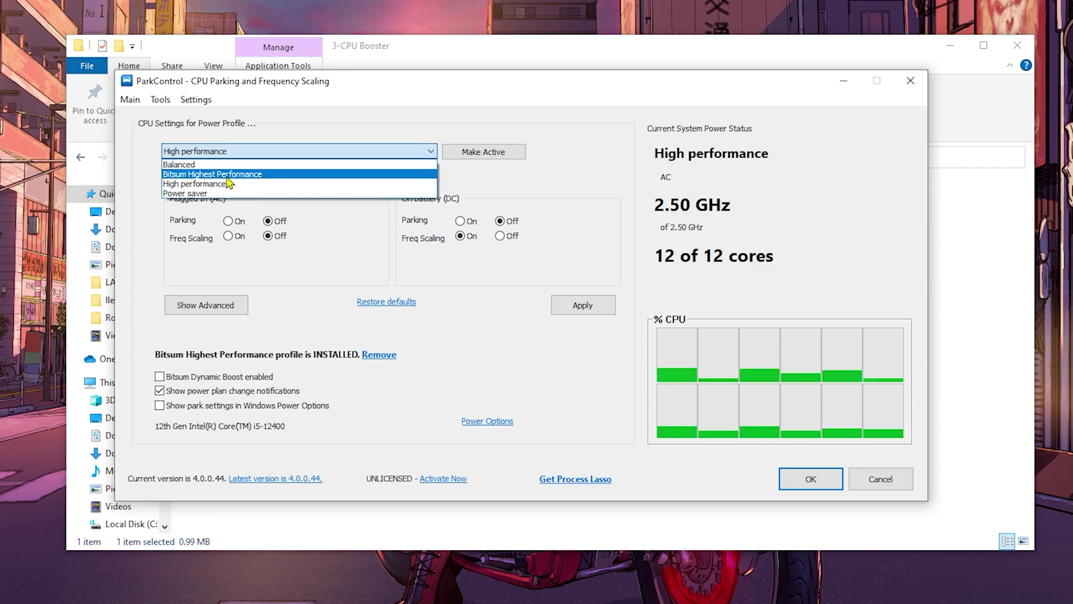
click(390, 174)
click(267, 172)
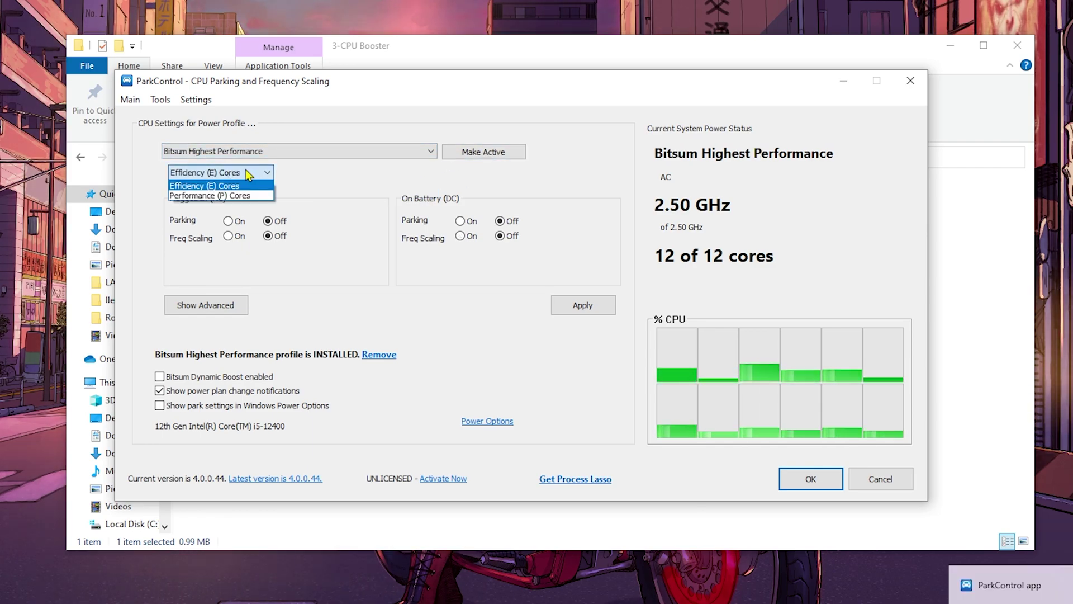
click(210, 196)
click(489, 151)
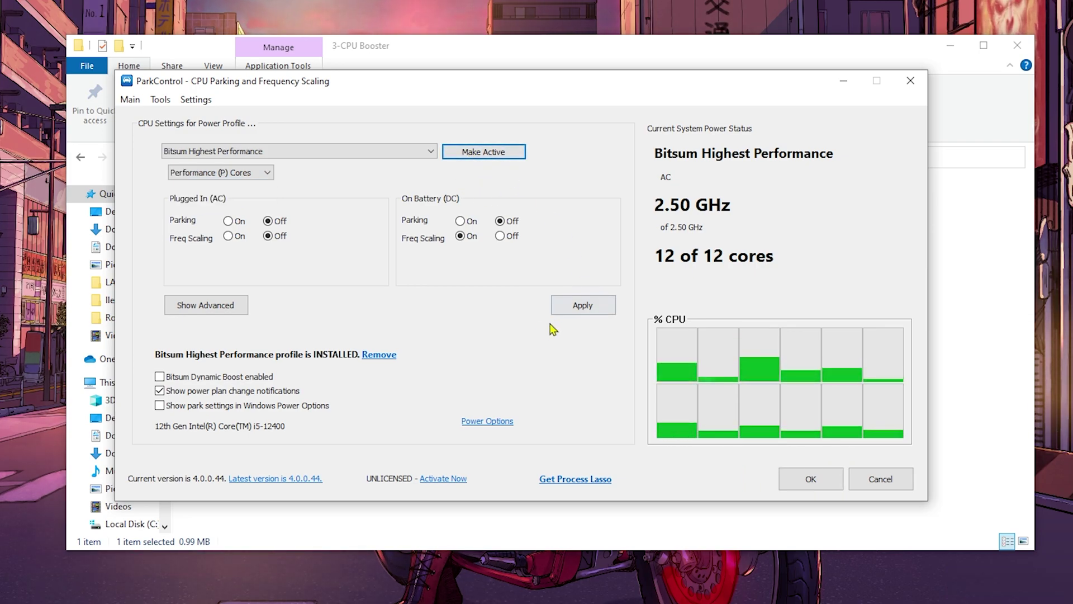
click(560, 309)
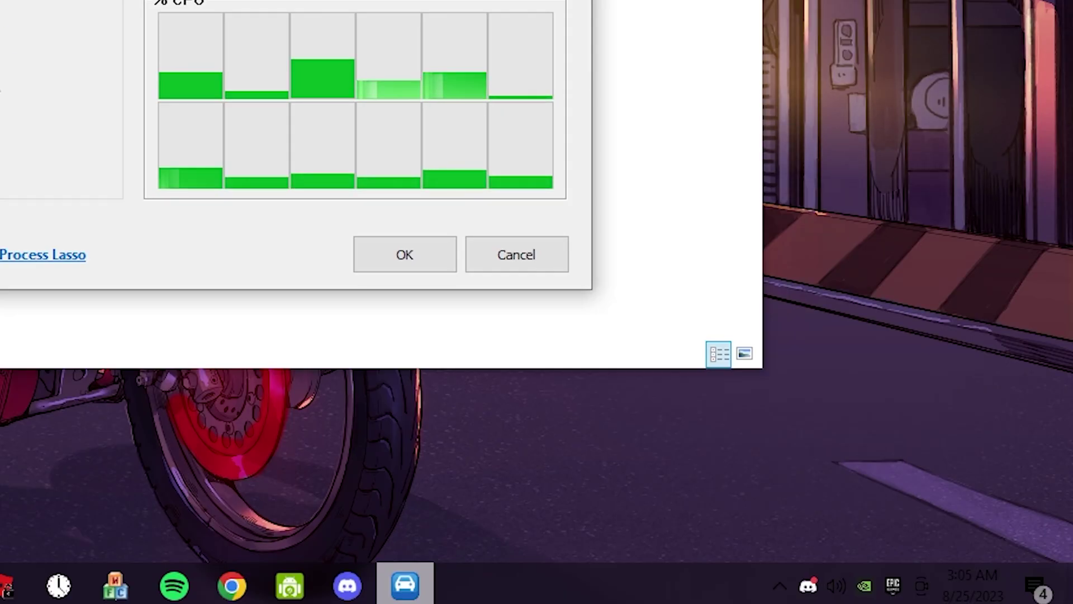
click(403, 254)
click(780, 585)
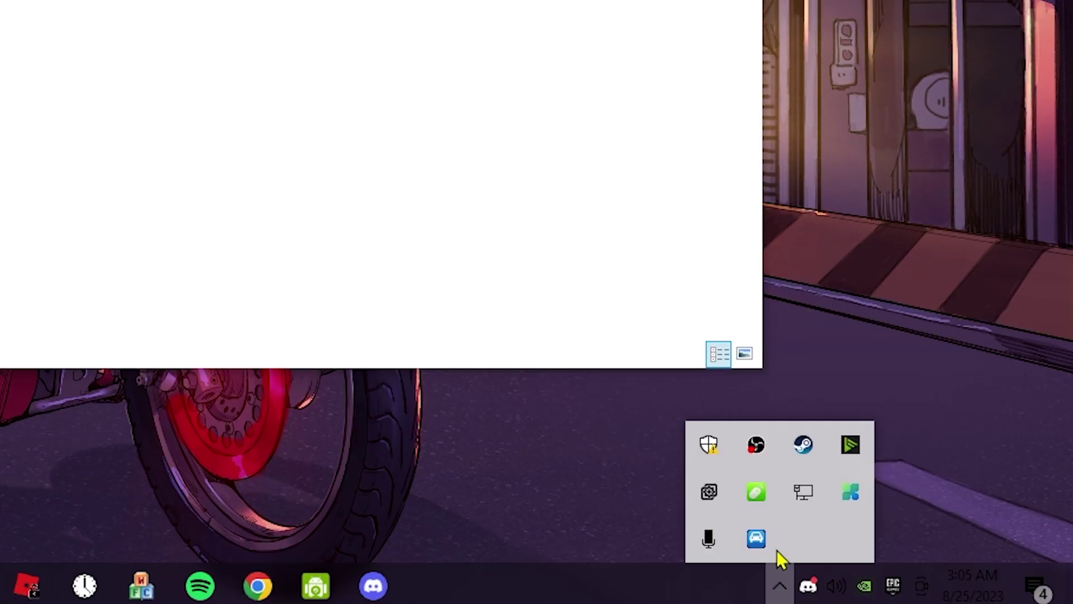
click(207, 184)
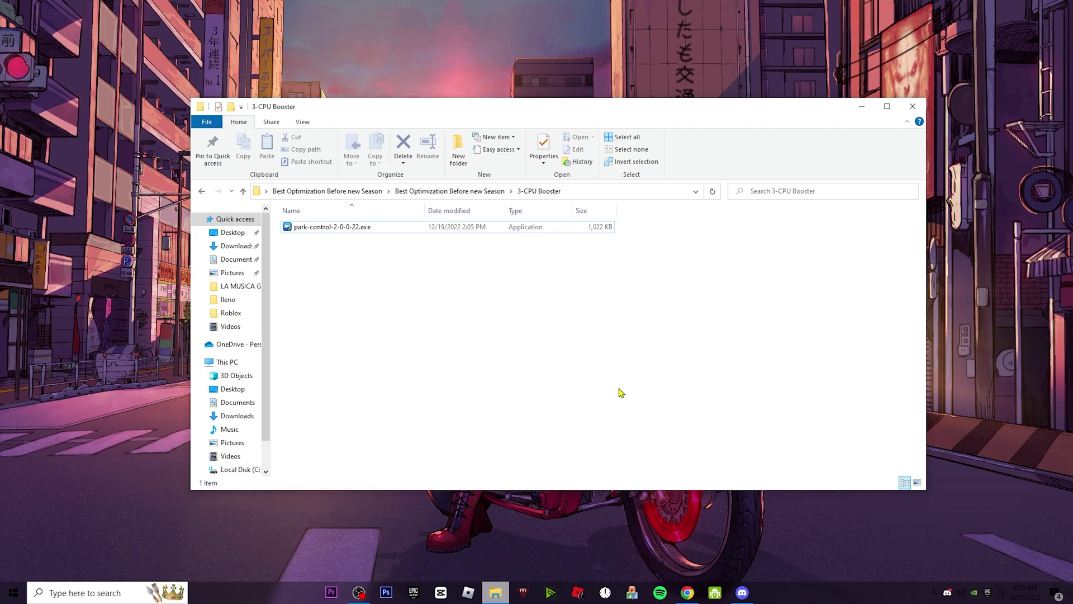
Open the 2-Registry Tweaks folder of the optimization pack and select all its .reg files for review.
click(450, 191)
double_click(296, 239)
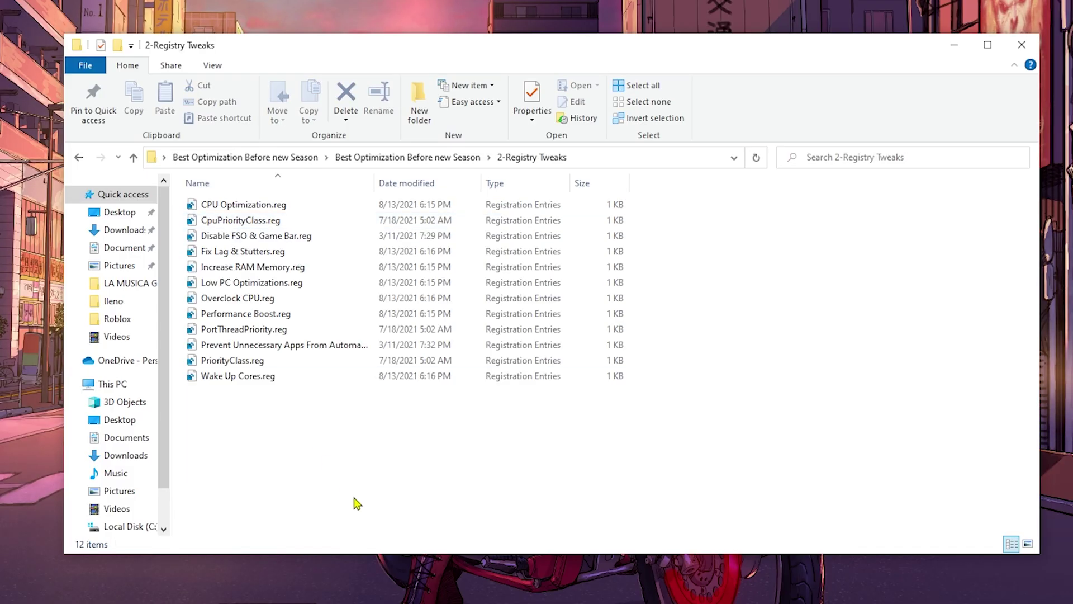
drag(414, 449, 273, 180)
drag(172, 143, 173, 147)
drag(387, 453, 184, 212)
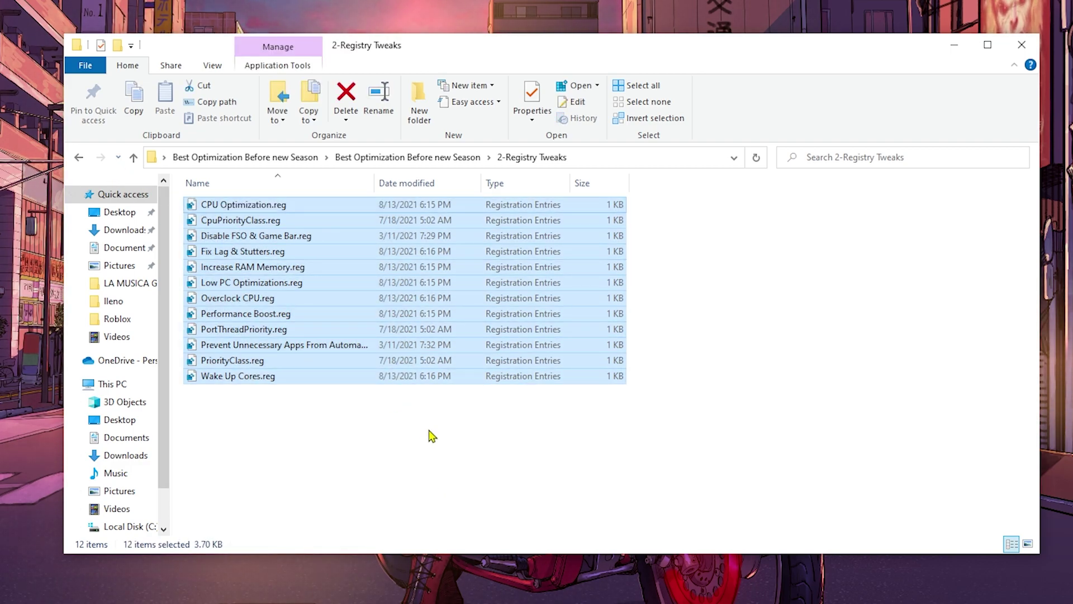
Review the scripts in the 1 -FPS Boost Commands folder with all of them selected, and close the optimization pack's window.
key(alt+Up)
click(256, 211)
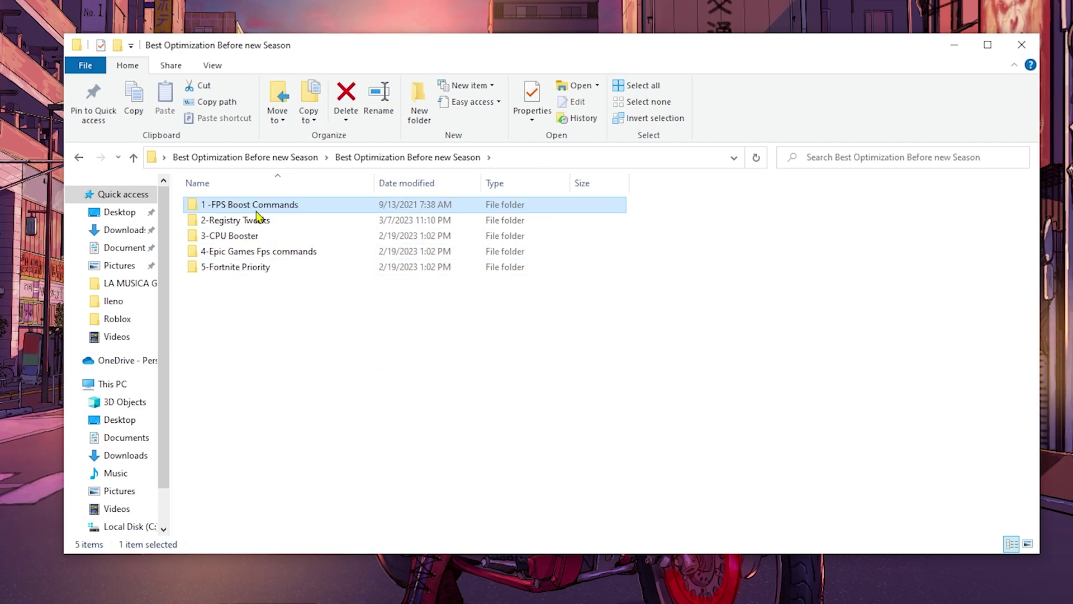
double_click(257, 215)
key(ctrl+a)
click(267, 324)
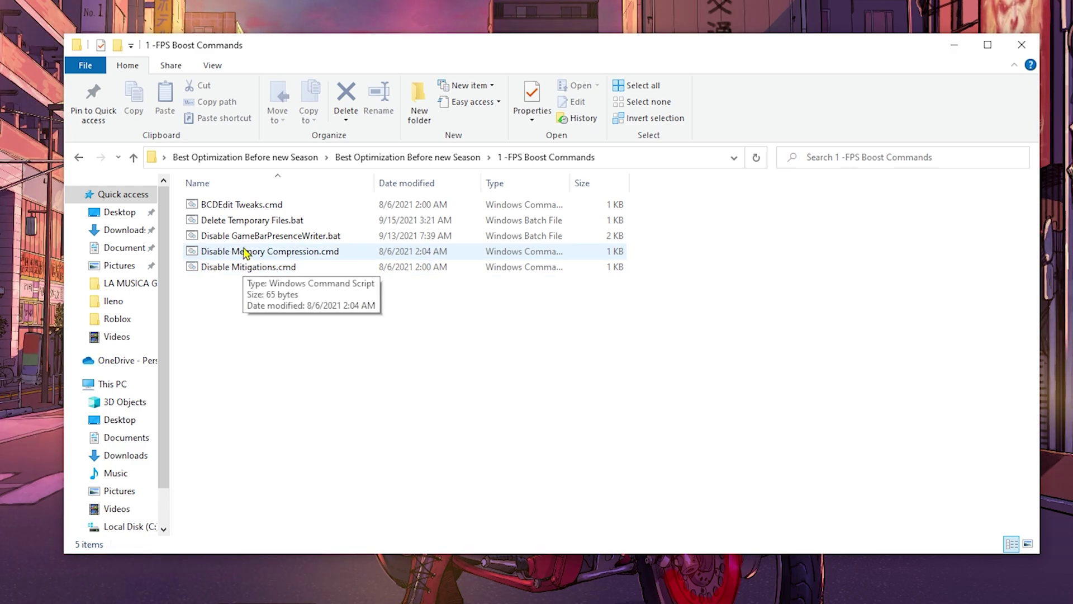
key(ctrl+a)
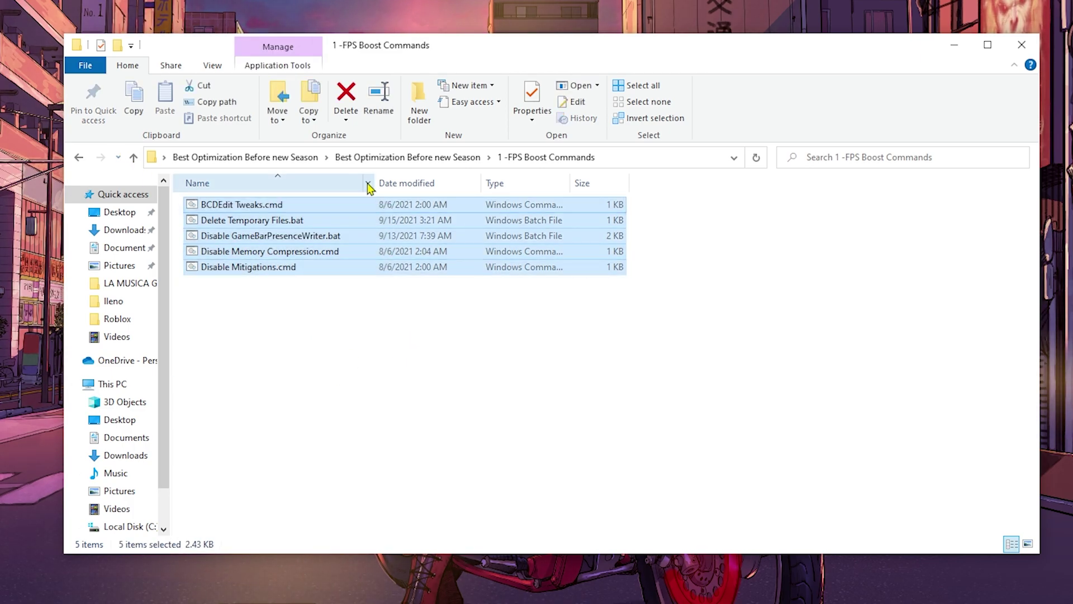
key(alt+Up)
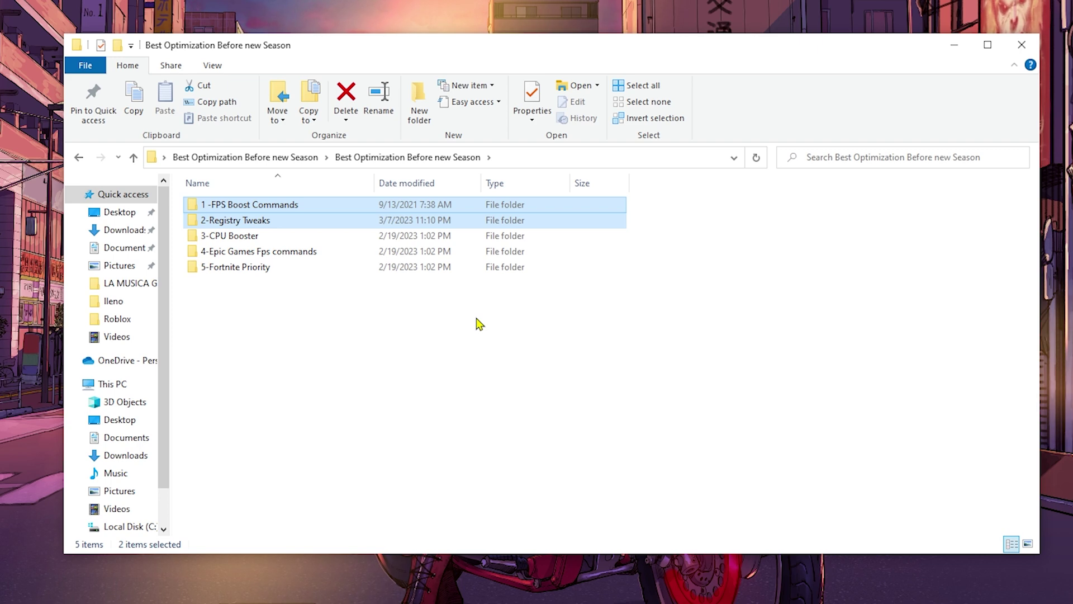
click(1021, 44)
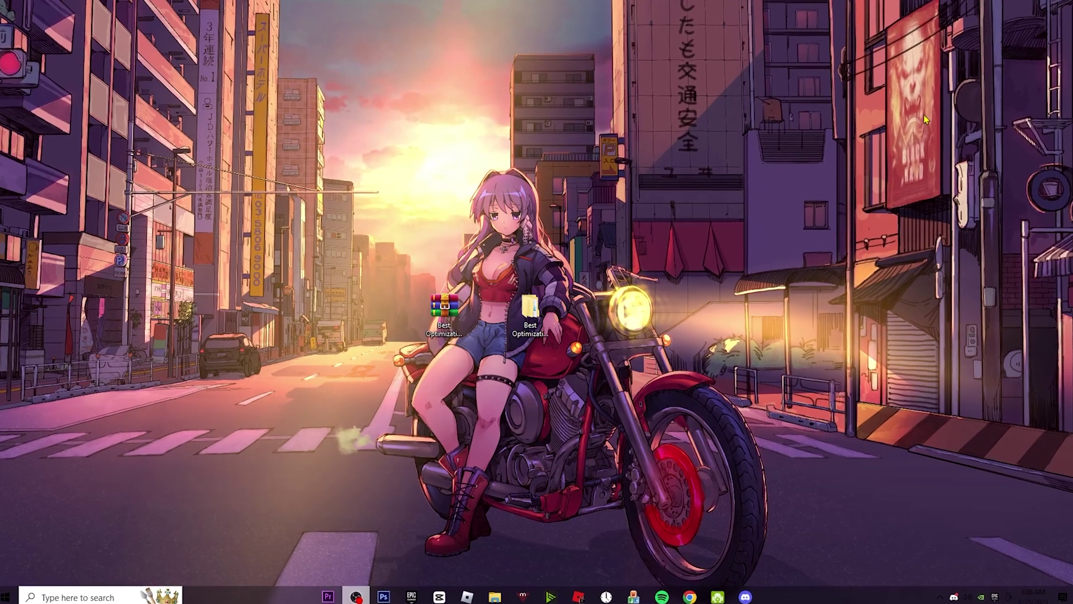